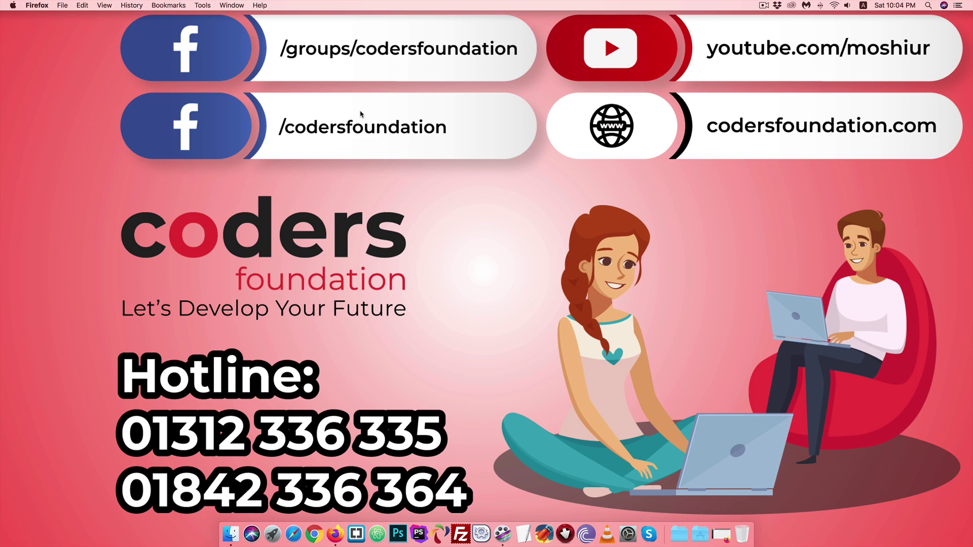
- Restore the Firefox window showing the Dental Clinic WordPress admin dashboard
{"action": "left_click", "coordinate": [726, 536]}
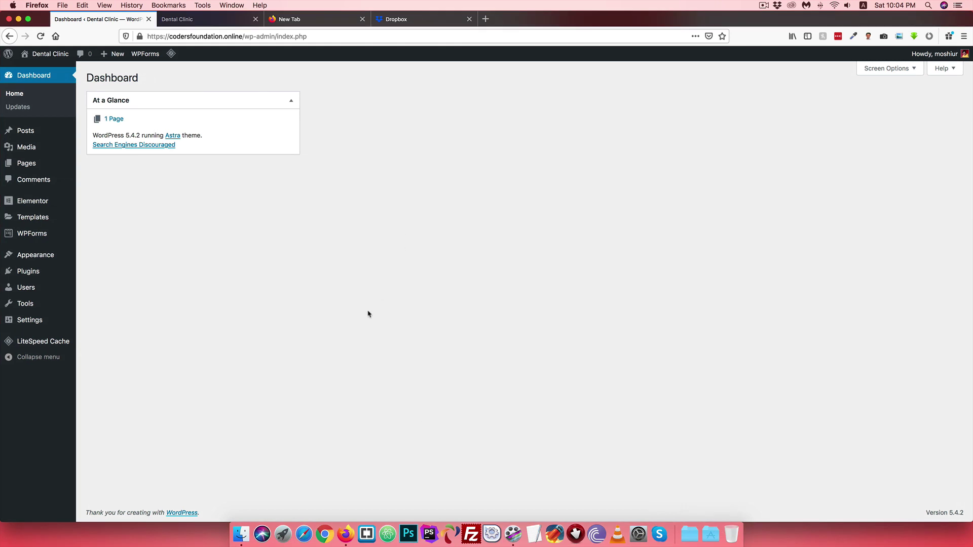
- Glance at the Dental Clinic homepage, then go to the admin's Add Plugins page
{"action": "left_click", "coordinate": [176, 18]}
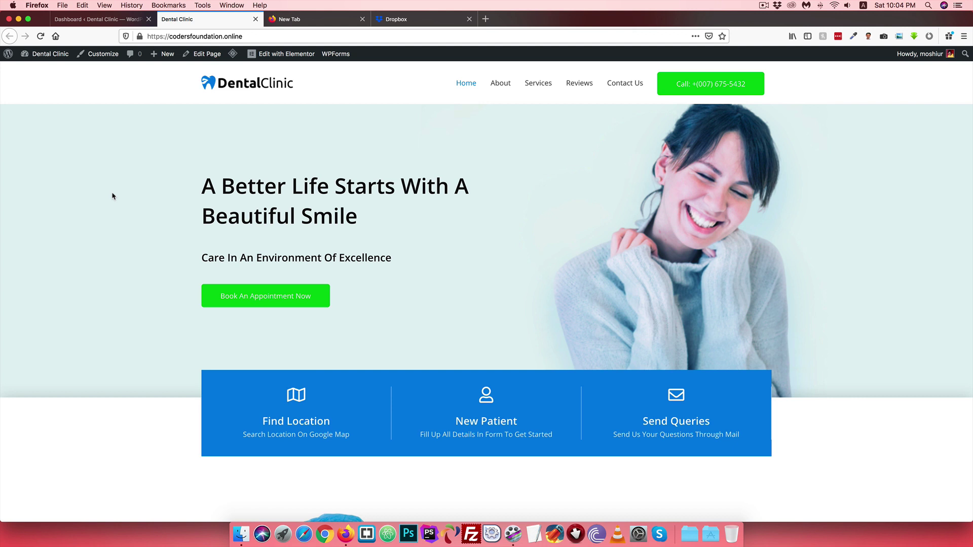
{"action": "left_click", "coordinate": [73, 19]}
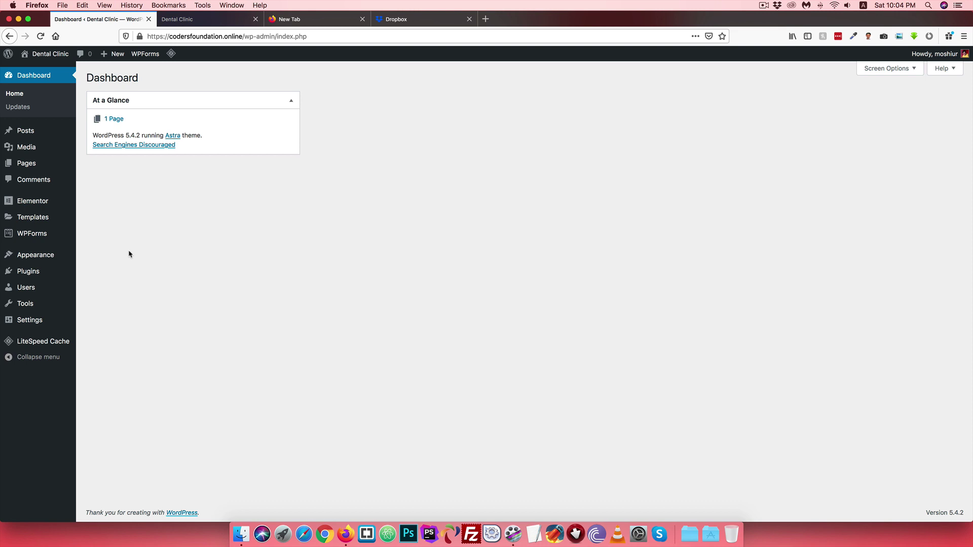
{"action": "mouse_move", "coordinate": [38, 274]}
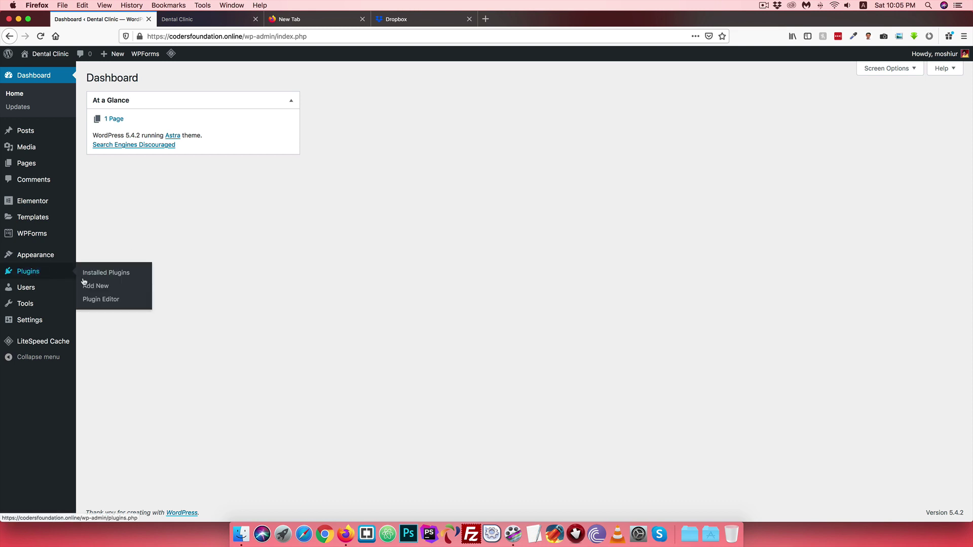
{"action": "left_click", "coordinate": [94, 287]}
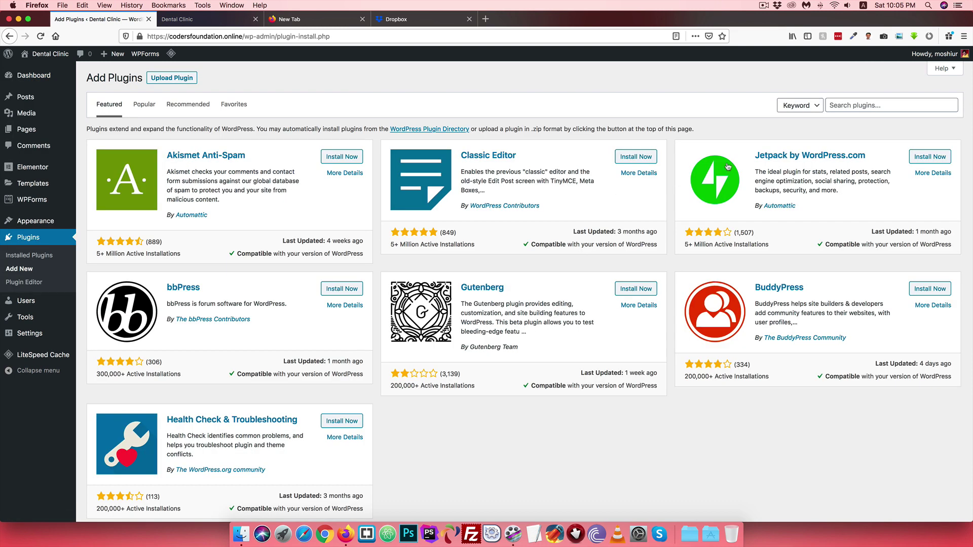
- Search the directory for 'updraft plus' and install UpdraftPlus WordPress Backup Plugin
{"action": "left_click", "coordinate": [846, 105]}
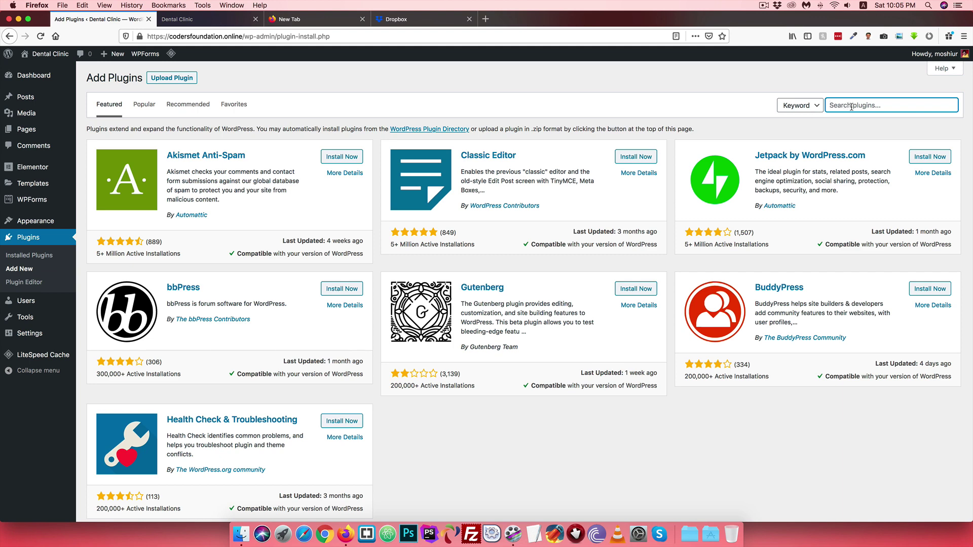
{"action": "type", "text": "up"}
{"action": "key", "text": "Down"}
{"action": "key", "text": "Return"}
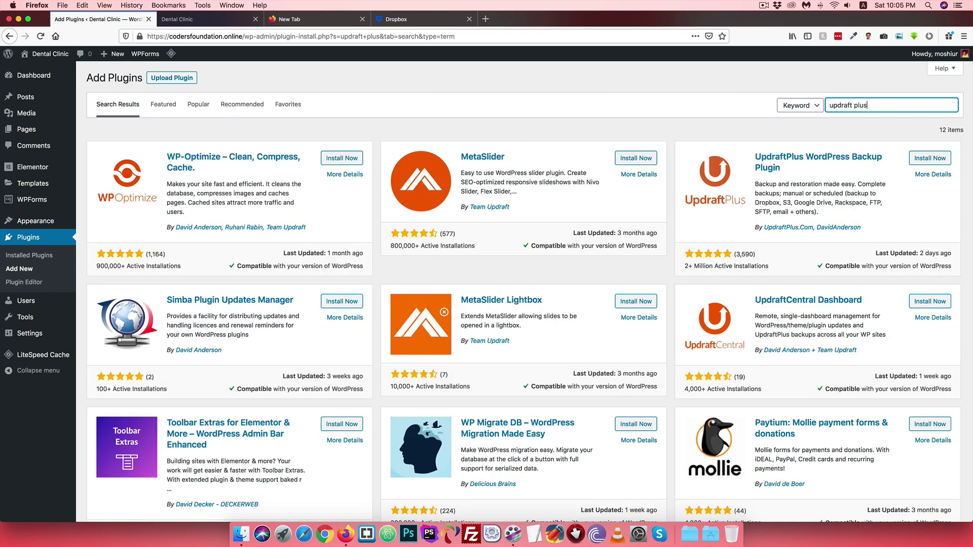
{"action": "left_click", "coordinate": [929, 158]}
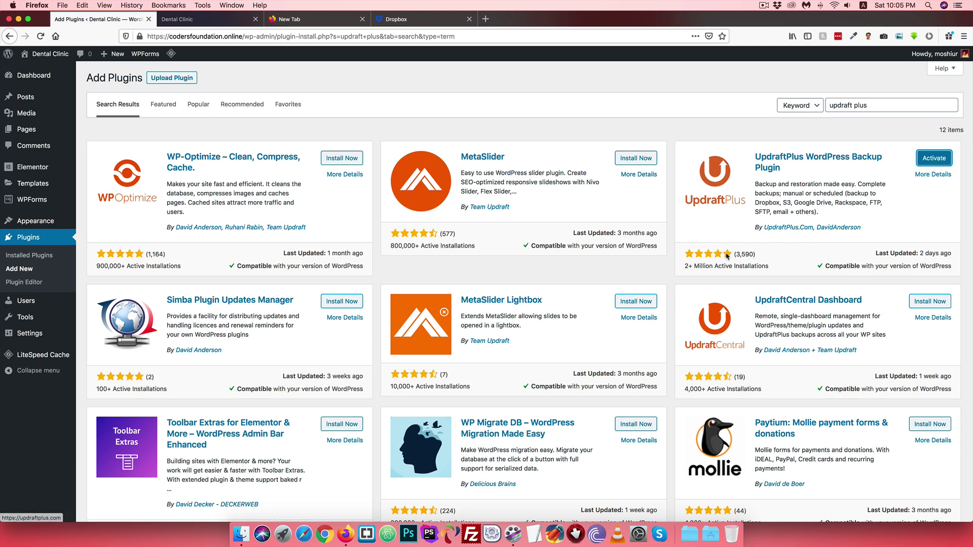
- After the invalid-header activation error, trim the URL to /wp-admin/ and open Installed Plugins
{"action": "left_click", "coordinate": [929, 160]}
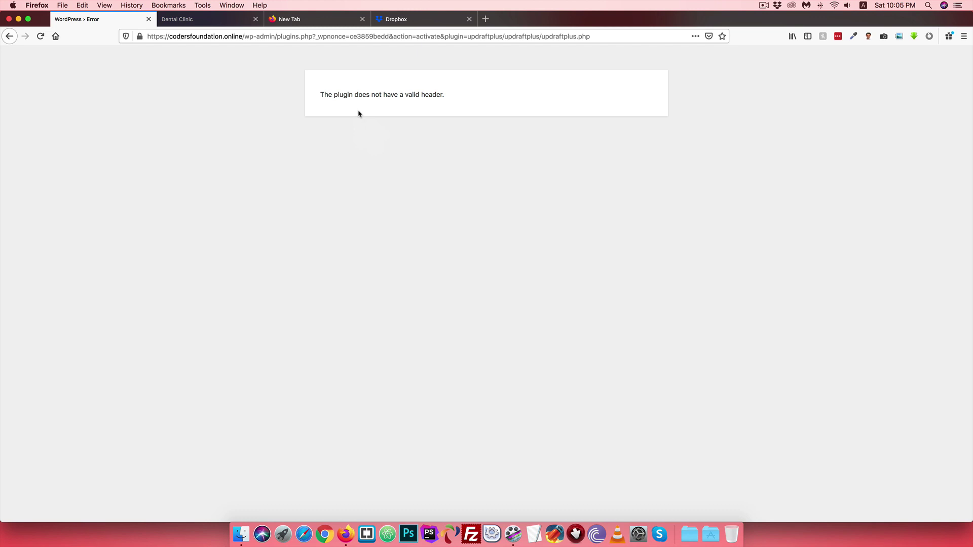
{"action": "left_click_drag", "start_coordinate": [276, 36], "coordinate": [147, 37]}
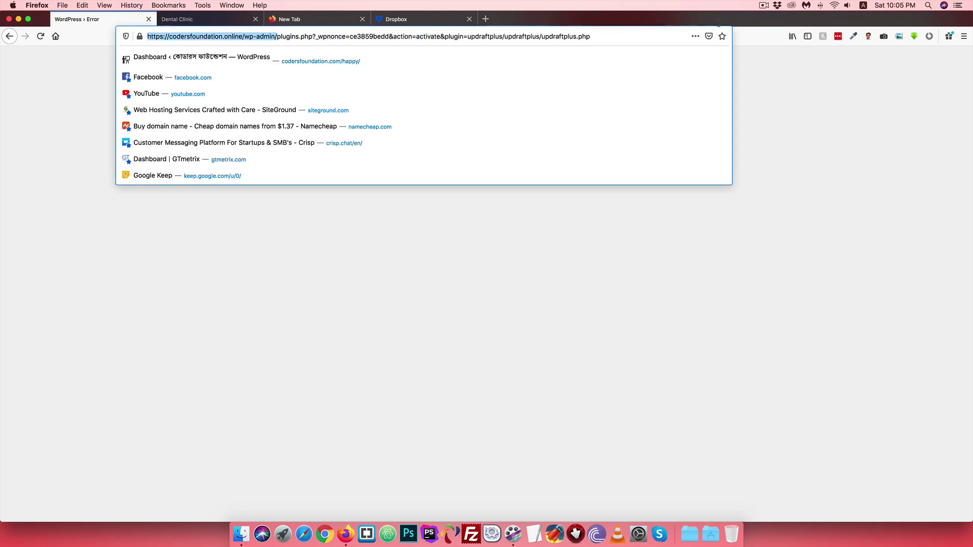
{"action": "left_click", "coordinate": [652, 34], "text": "shift"}
{"action": "key", "text": "BackSpace"}
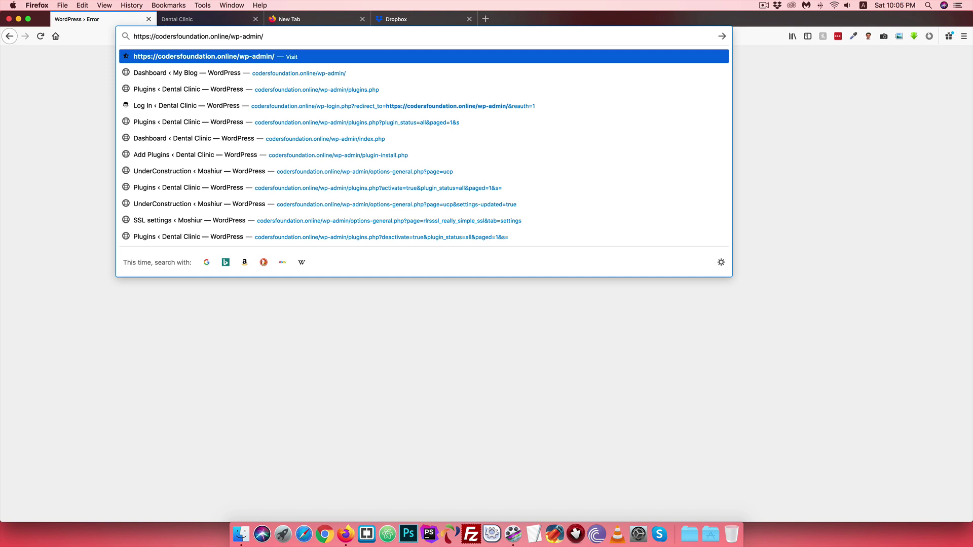
{"action": "key", "text": "Return"}
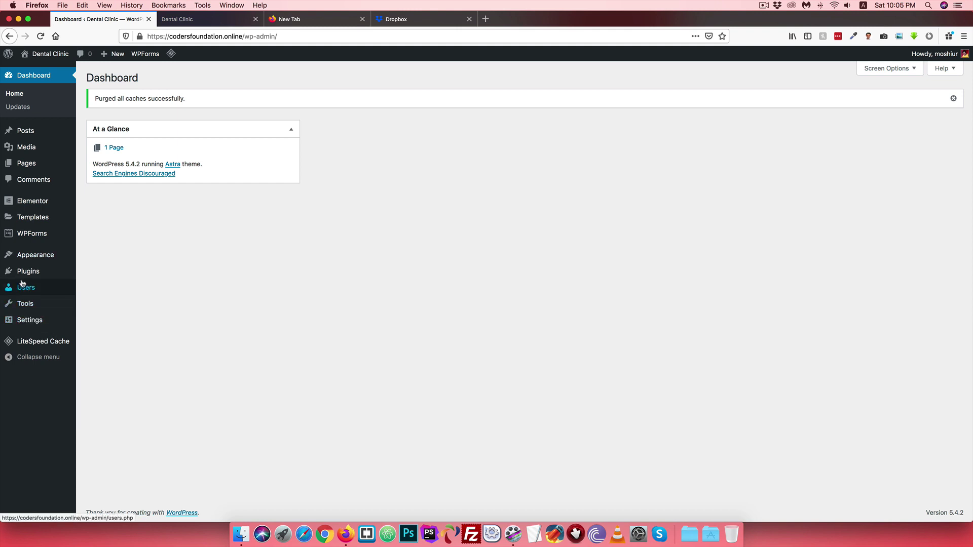
{"action": "left_click", "coordinate": [29, 320]}
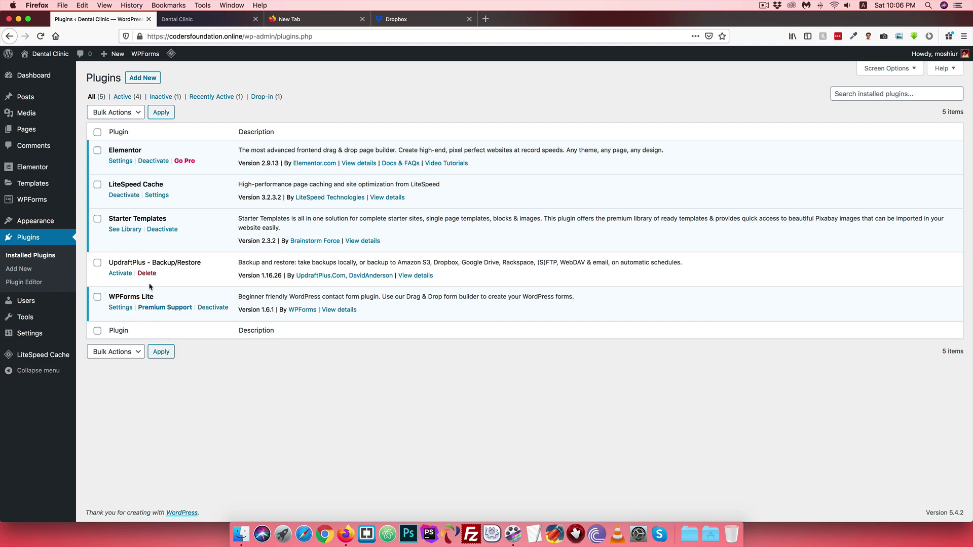
- Activate UpdraftPlus - Backup/Restore and go to Settings > UpdraftPlus Backups
{"action": "left_click", "coordinate": [119, 274]}
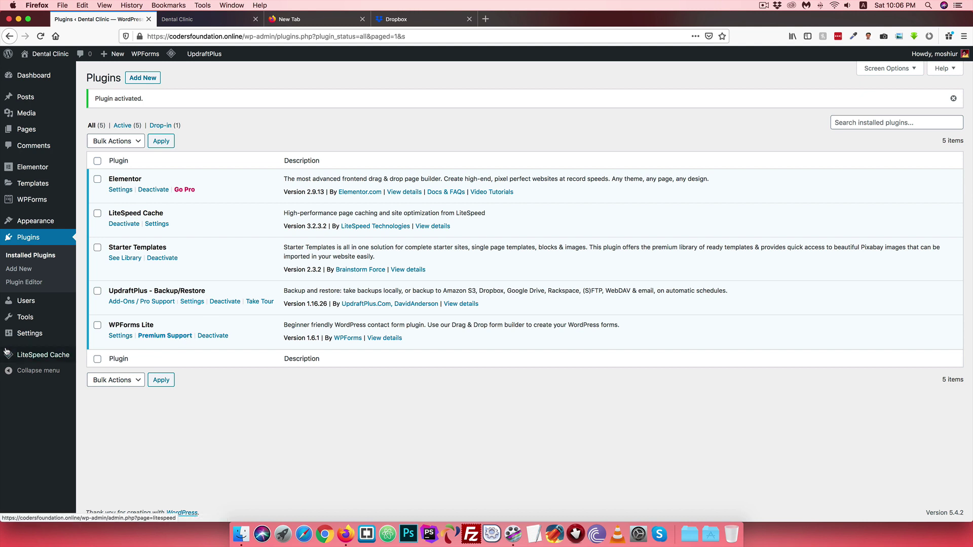
{"action": "mouse_move", "coordinate": [22, 338]}
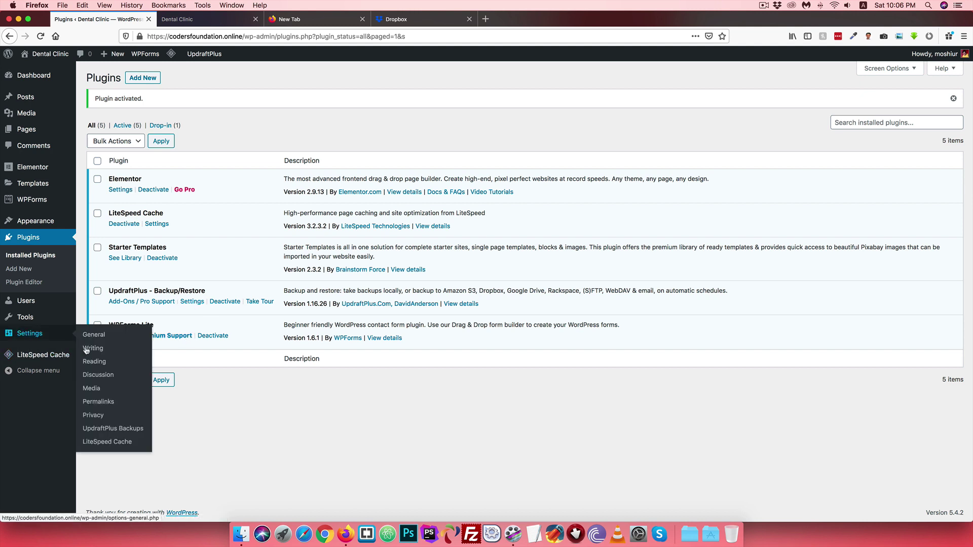
{"action": "left_click", "coordinate": [113, 429]}
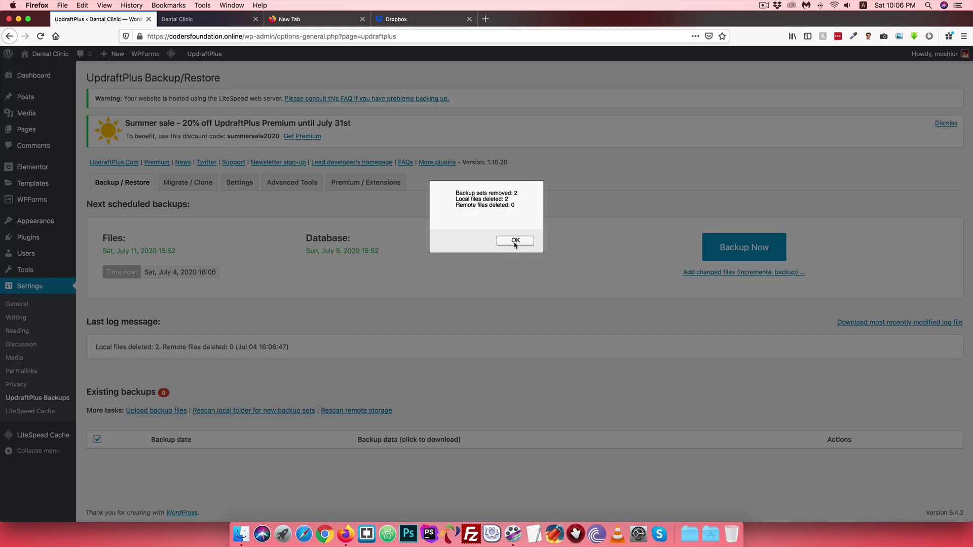
- Dismiss the backup-sets-removed alert and switch to the UpdraftPlus Settings tab
{"action": "left_click", "coordinate": [512, 241]}
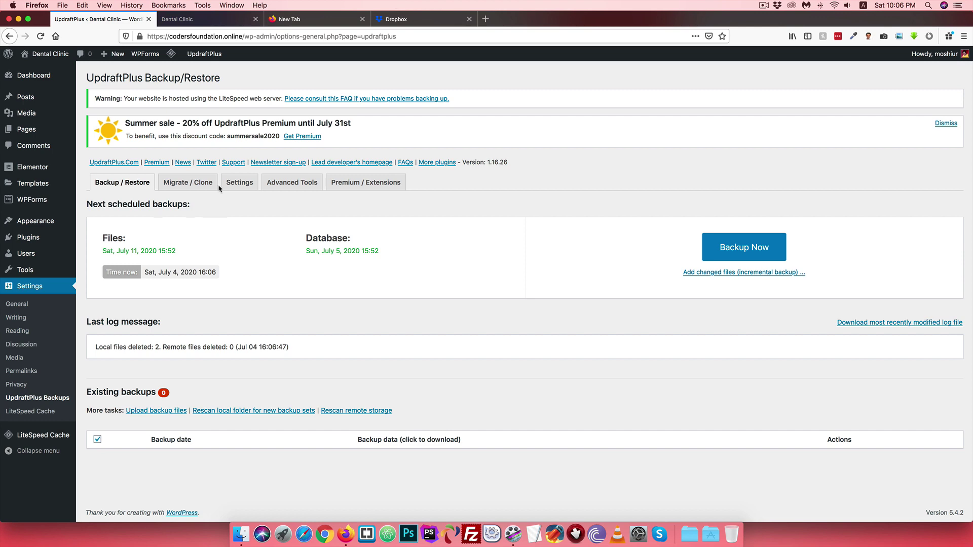
{"action": "left_click", "coordinate": [239, 183]}
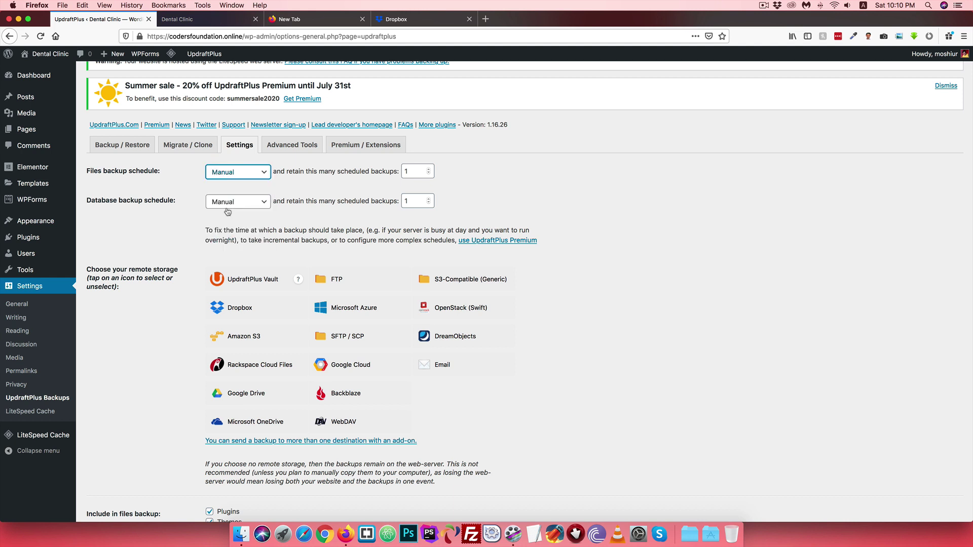
- Change both the Files and Database backup schedules from Manual to Weekly
{"action": "left_click", "coordinate": [218, 173]}
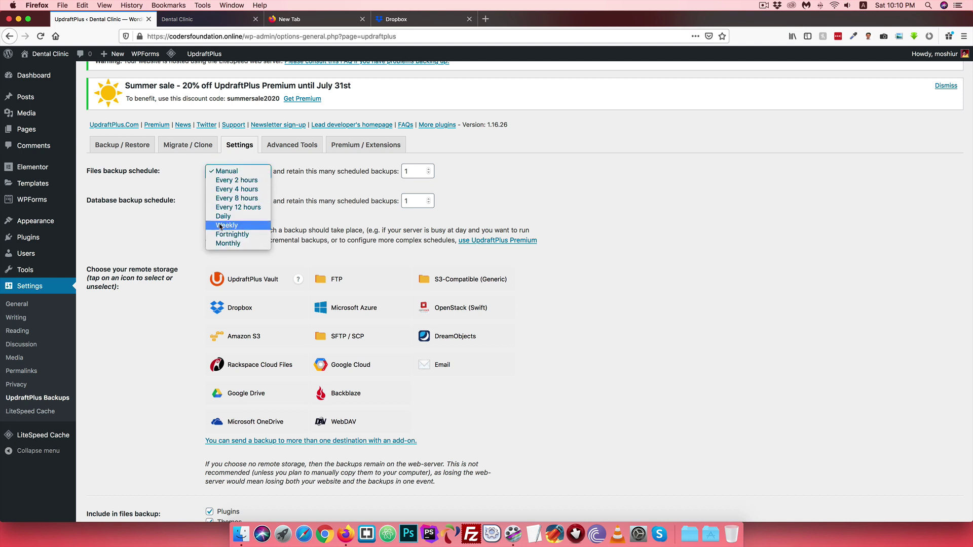
{"action": "left_click", "coordinate": [187, 223]}
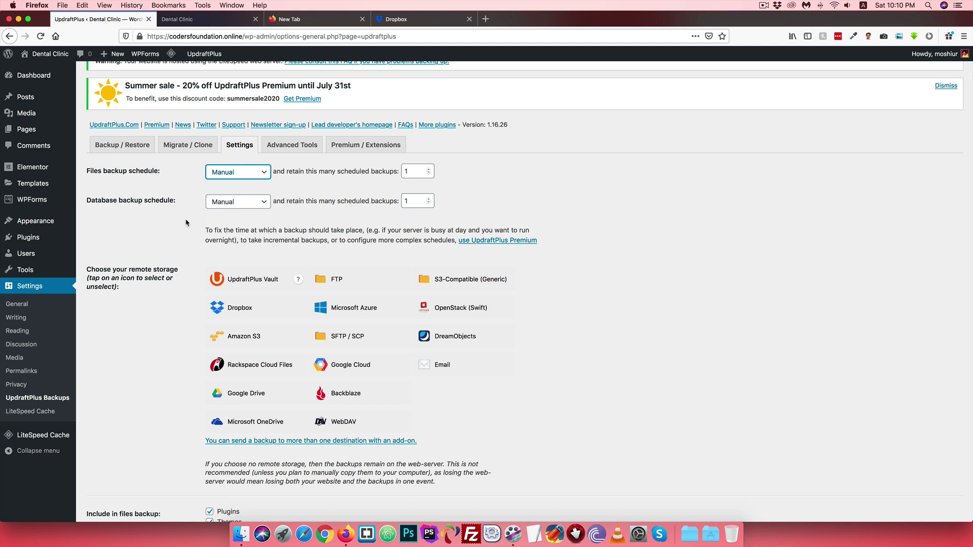
{"action": "left_click", "coordinate": [232, 175]}
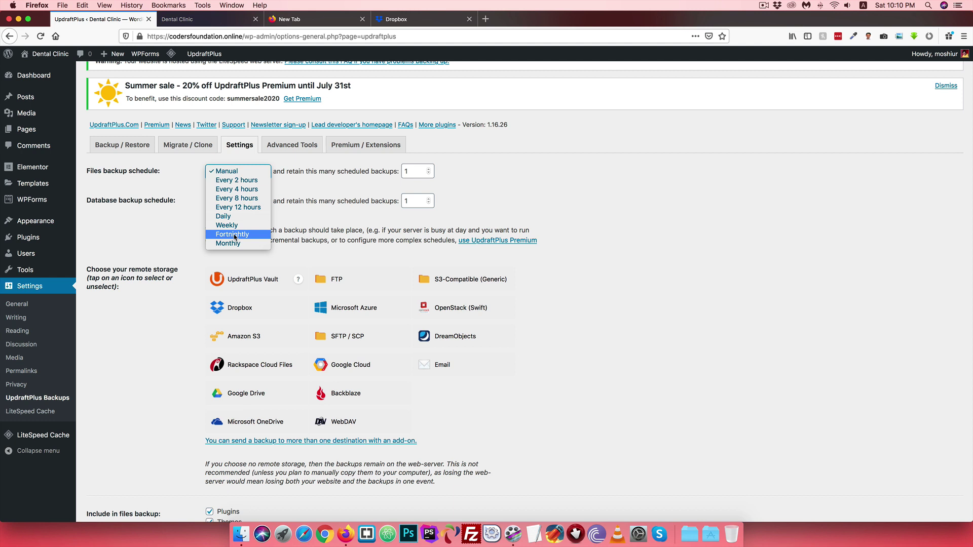
{"action": "left_click", "coordinate": [253, 171]}
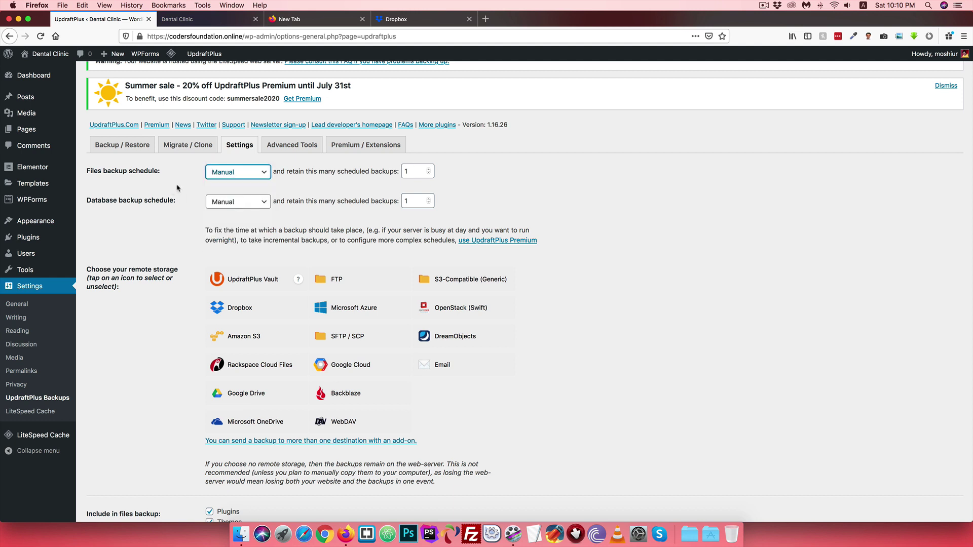
{"action": "left_click", "coordinate": [254, 172]}
{"action": "left_click", "coordinate": [235, 228]}
{"action": "left_click", "coordinate": [410, 173]}
{"action": "left_click", "coordinate": [188, 211]}
{"action": "left_click", "coordinate": [236, 202]}
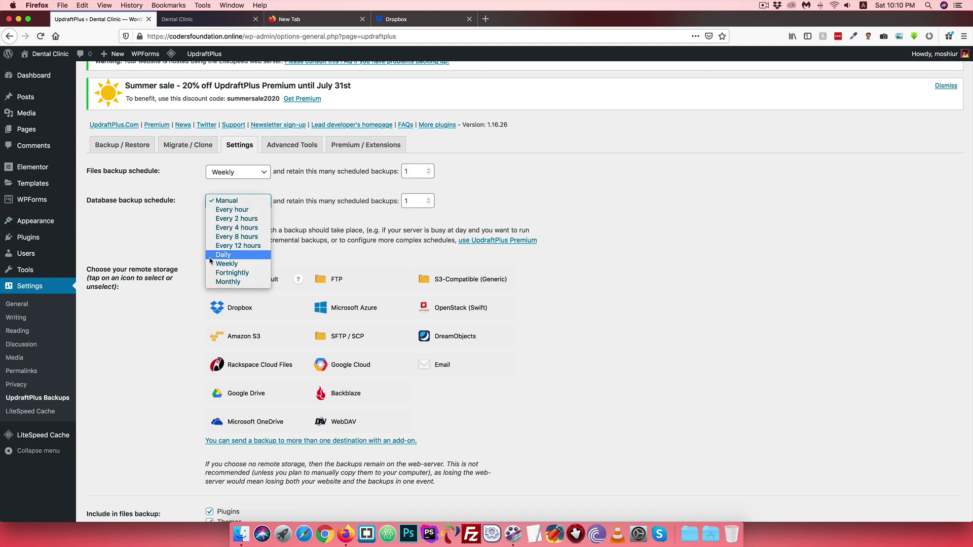
{"action": "left_click", "coordinate": [223, 264]}
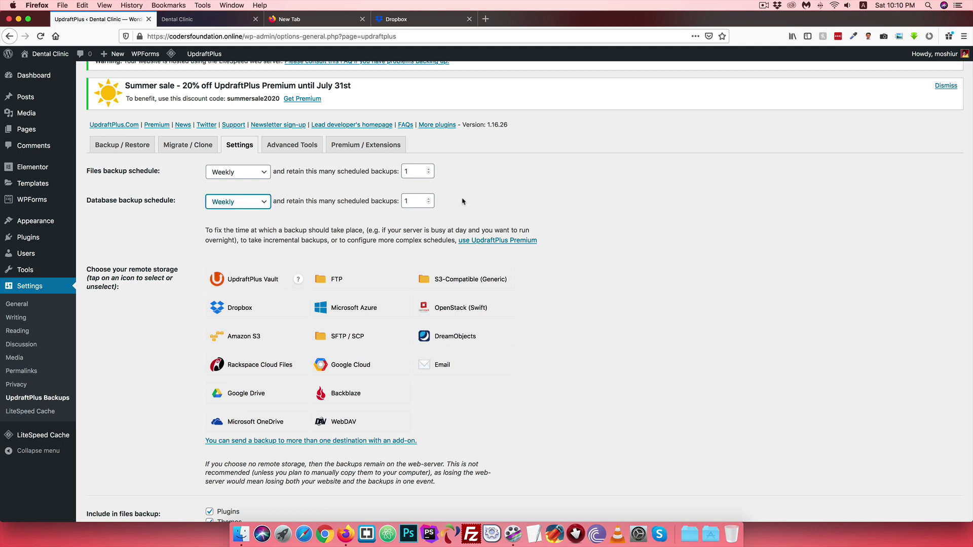
{"action": "left_click", "coordinate": [198, 249]}
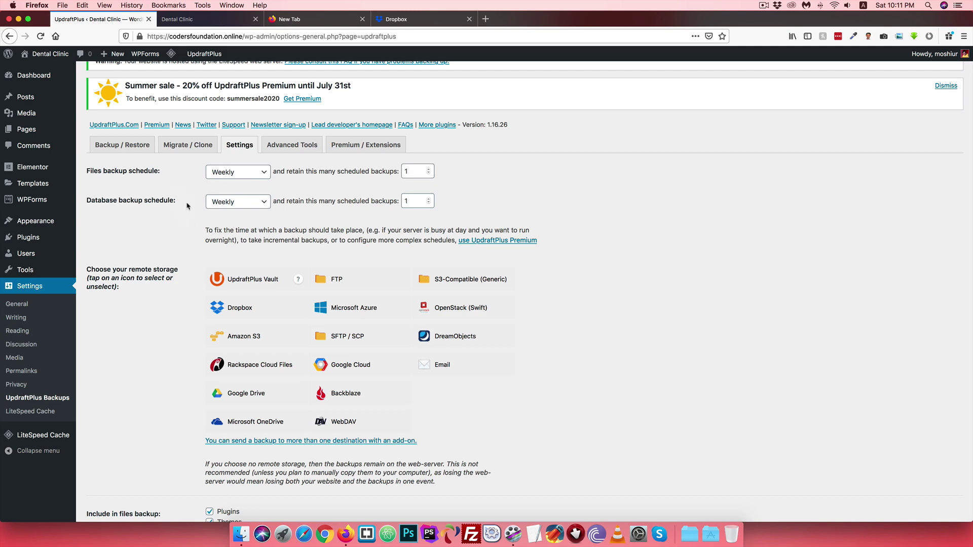
- Pick the Dropbox remote storage tile, then move to the new tab for the Dropbox db.tt link
{"action": "scroll", "coordinate": [187, 210], "scroll_direction": "down", "scroll_amount": 3}
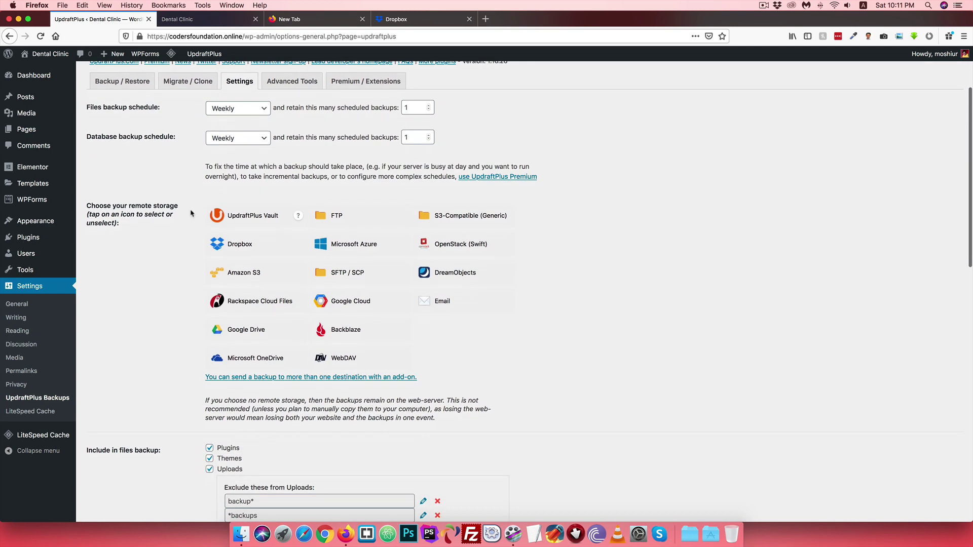
{"action": "left_click", "coordinate": [212, 244]}
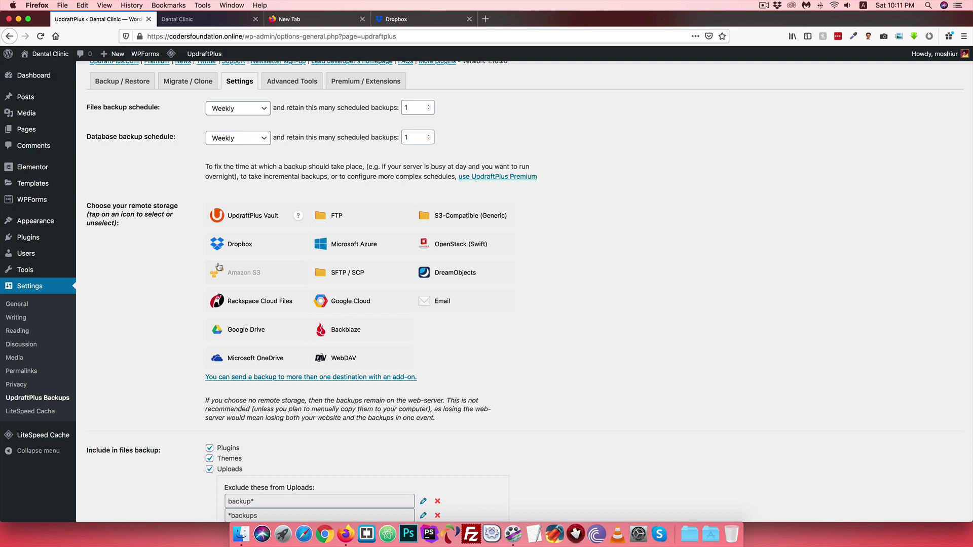
{"action": "scroll", "coordinate": [151, 280], "scroll_direction": "up", "scroll_amount": 3}
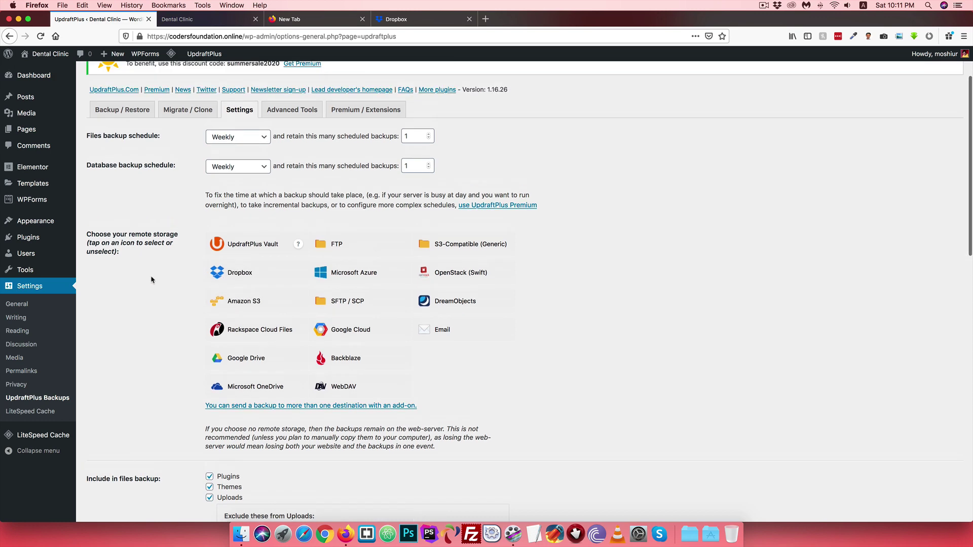
{"action": "scroll", "coordinate": [162, 289], "scroll_direction": "down", "scroll_amount": 4}
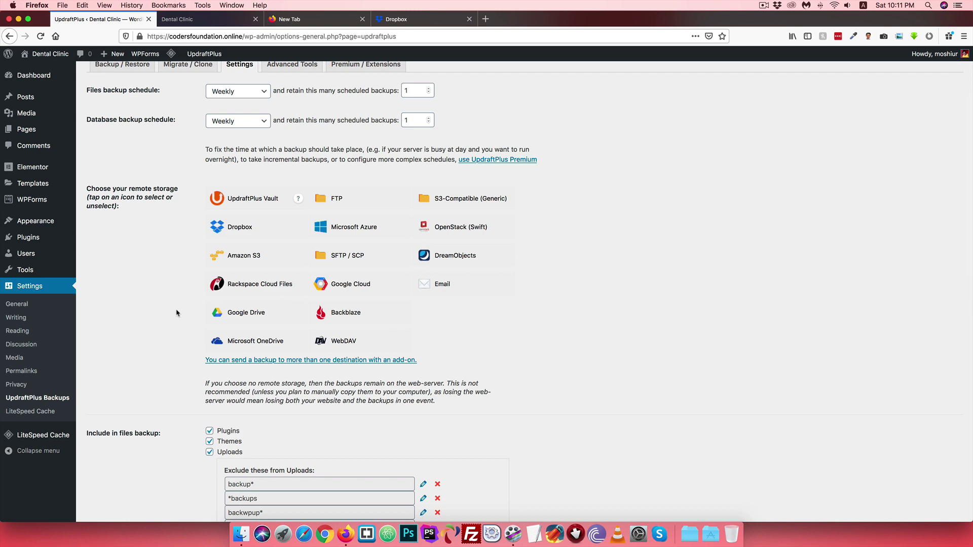
{"action": "scroll", "coordinate": [163, 304], "scroll_direction": "up", "scroll_amount": 2}
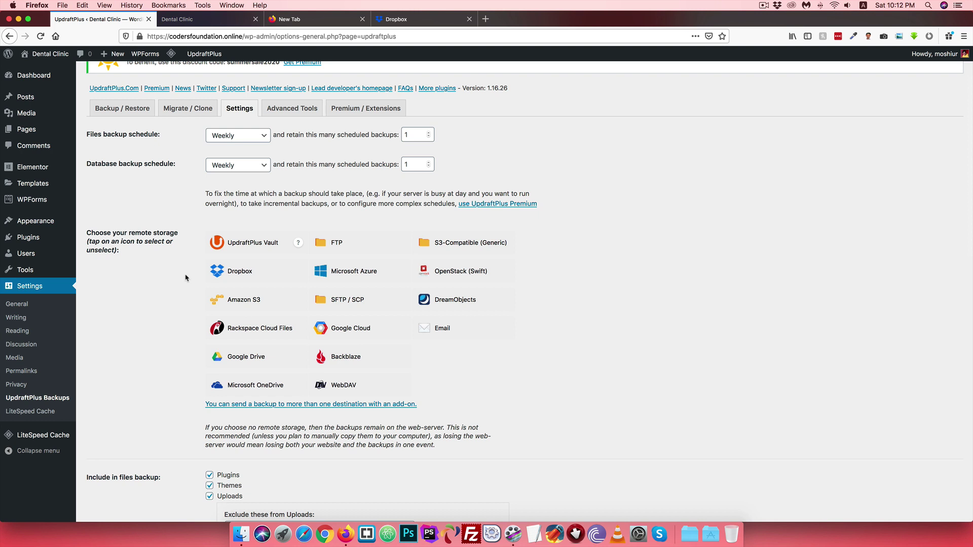
{"action": "left_click", "coordinate": [286, 19]}
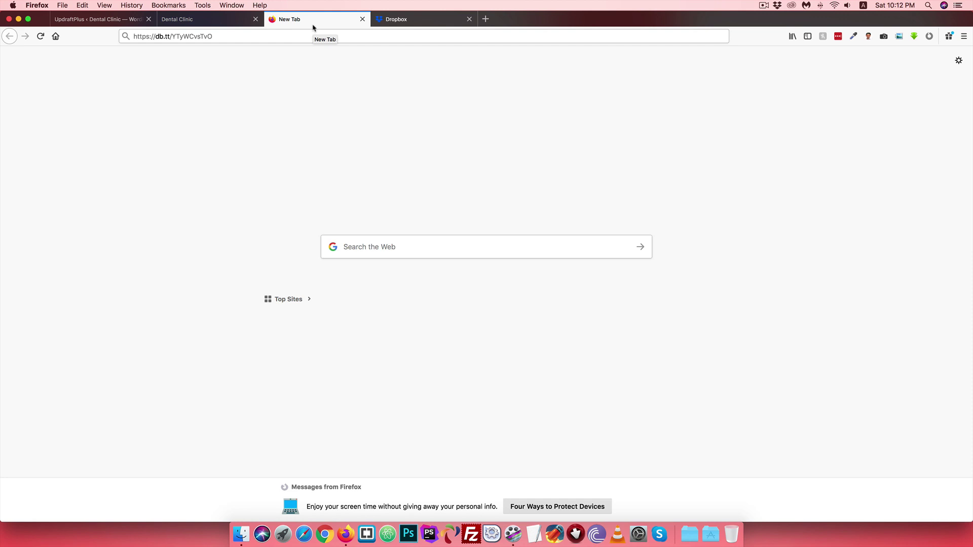
- Load the Dropbox invitation link and land on the dropbox.com sign-in page
{"action": "key", "text": "Return"}
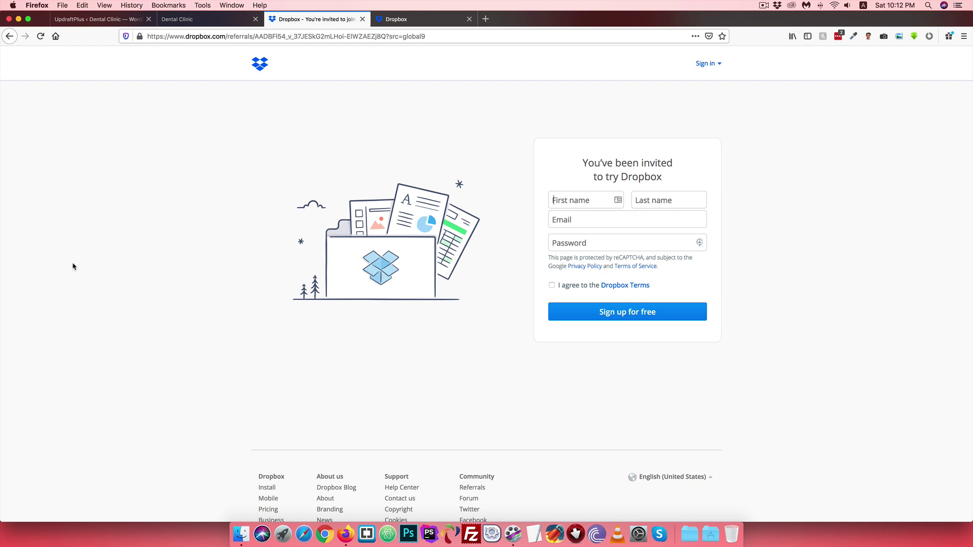
{"action": "left_click", "coordinate": [409, 23]}
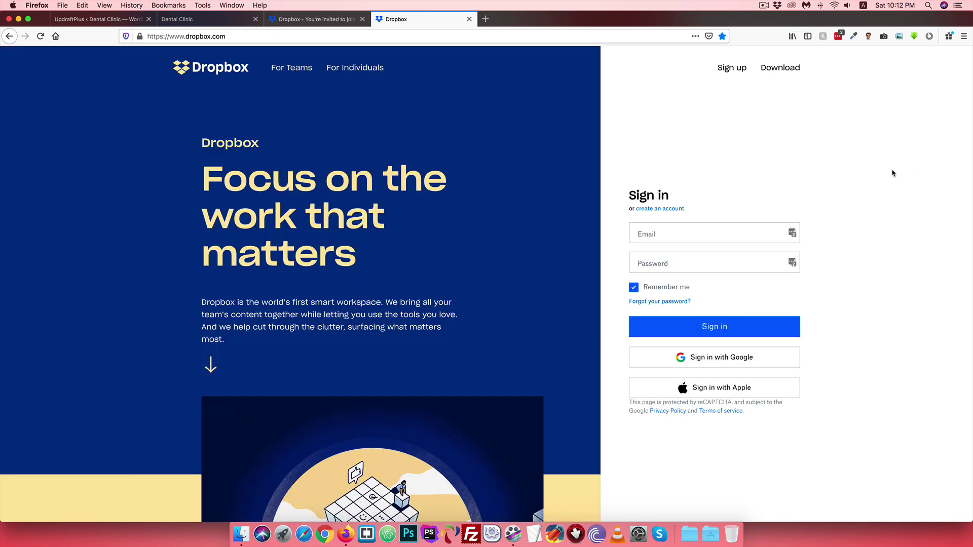
{"action": "left_click", "coordinate": [284, 19]}
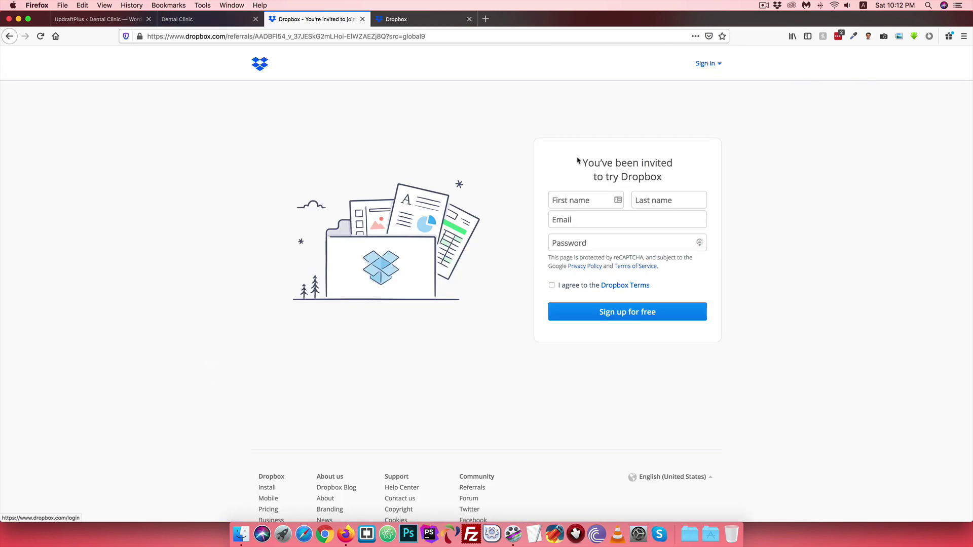
{"action": "left_click", "coordinate": [394, 22]}
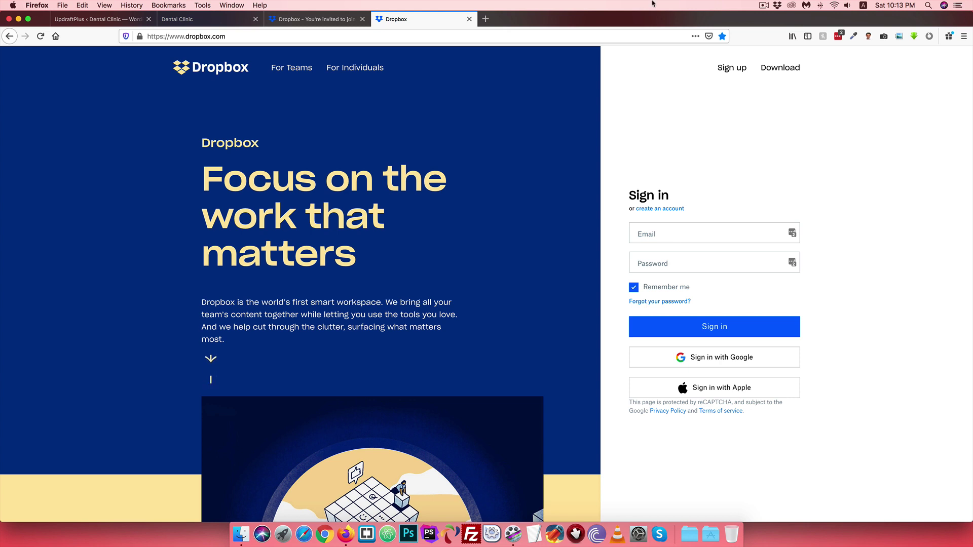
- Check recent activity in the Dropbox menu-bar panel, then return to UpdraftPlus settings
{"action": "left_click", "coordinate": [777, 5]}
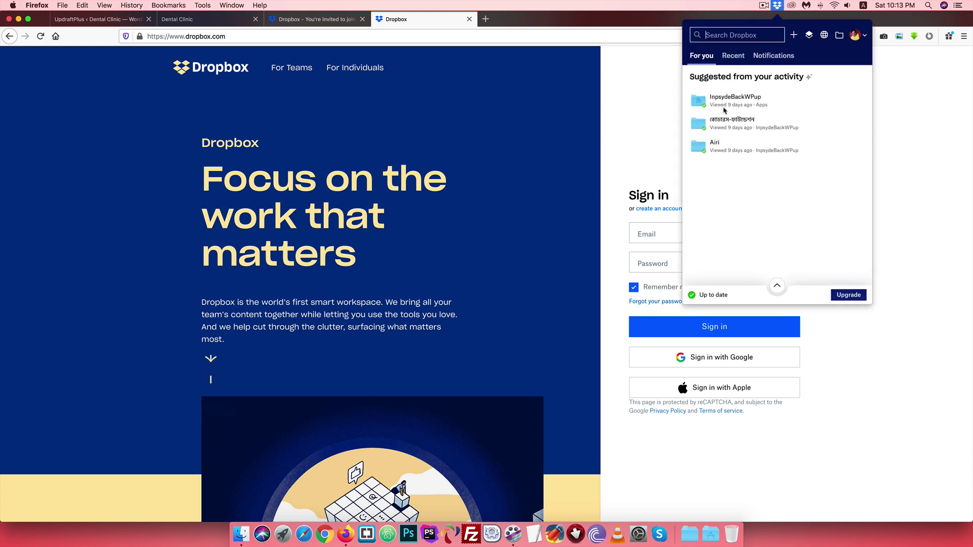
{"action": "left_click", "coordinate": [634, 106]}
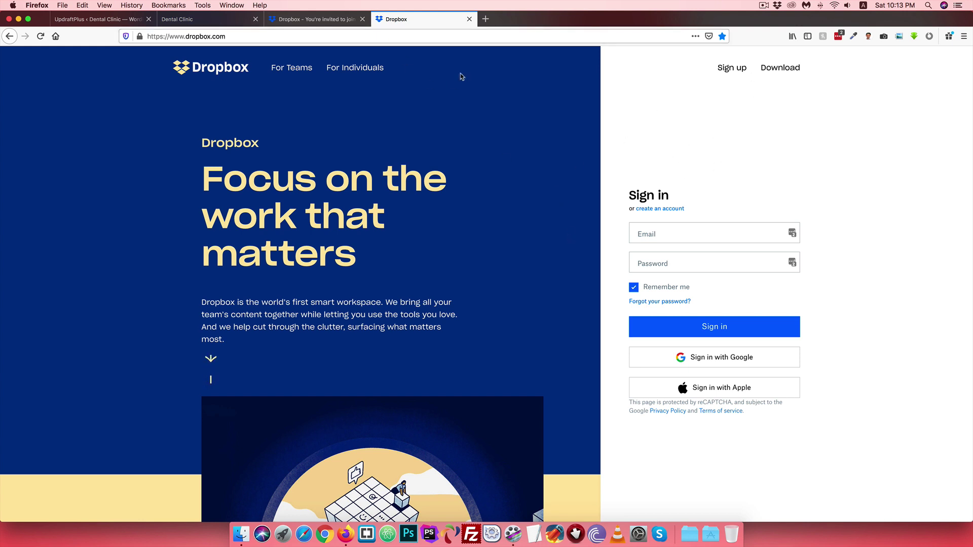
{"action": "left_click", "coordinate": [85, 24]}
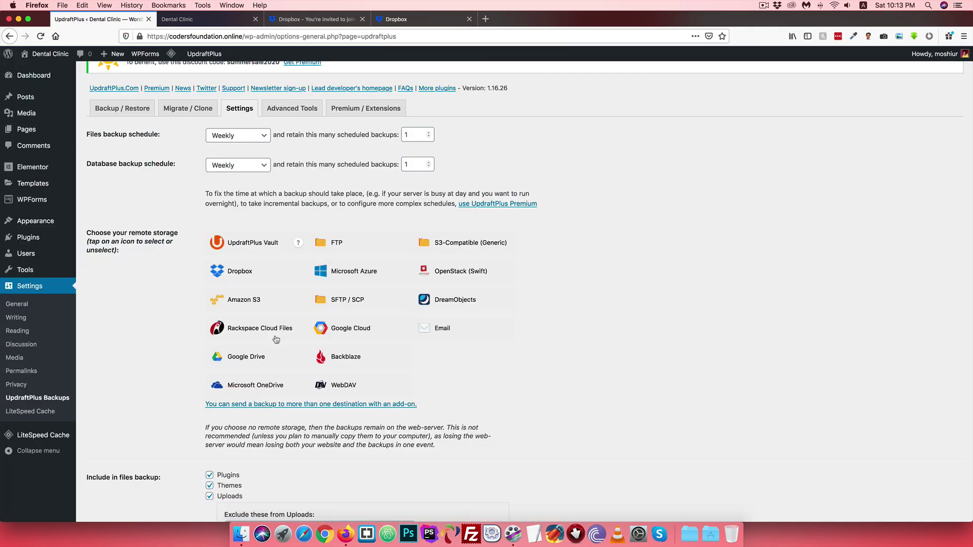
- Select the Dropbox tile under remote storage and scroll down to Save Changes
{"action": "left_click", "coordinate": [228, 278]}
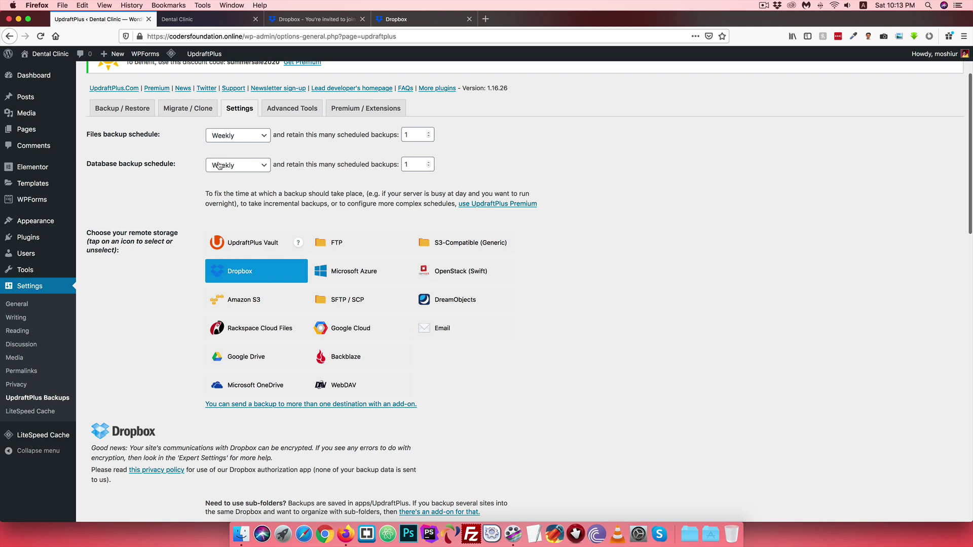
{"action": "scroll", "coordinate": [177, 296], "scroll_direction": "down", "scroll_amount": 6}
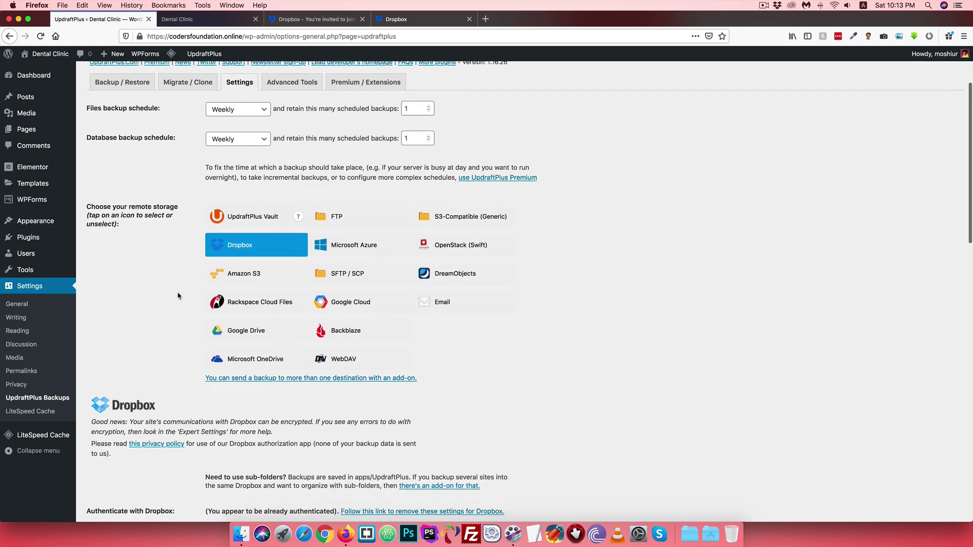
{"action": "scroll", "coordinate": [178, 296], "scroll_direction": "down", "scroll_amount": 1}
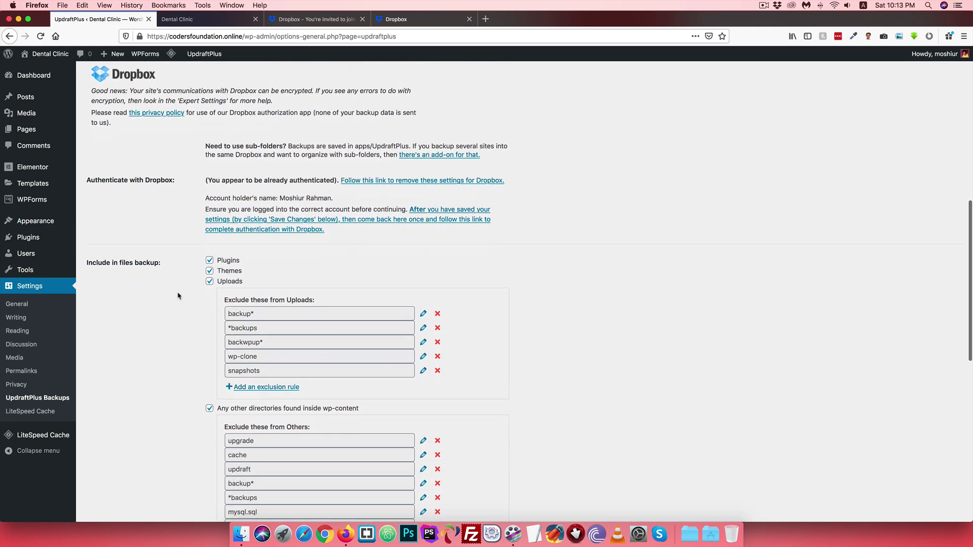
{"action": "scroll", "coordinate": [163, 345], "scroll_direction": "down", "scroll_amount": 3}
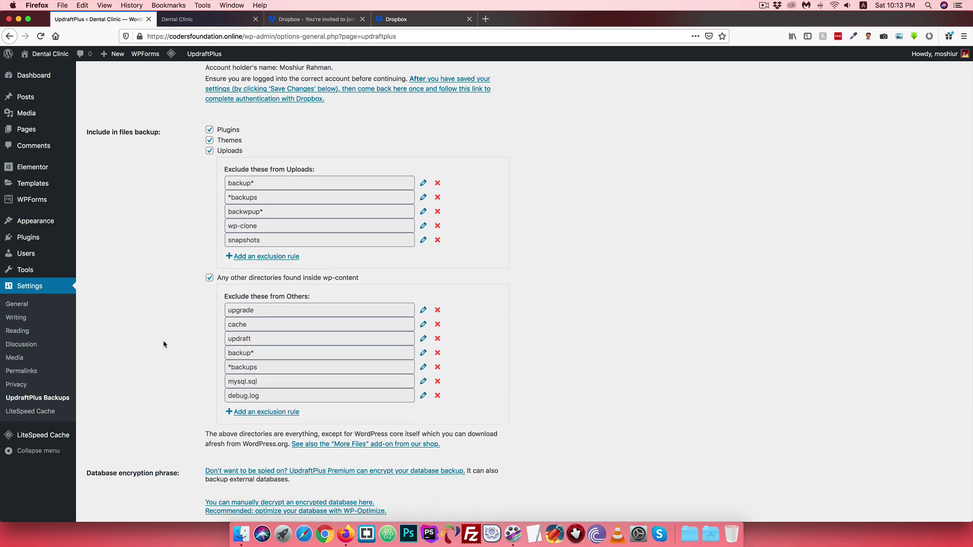
{"action": "scroll", "coordinate": [163, 344], "scroll_direction": "down", "scroll_amount": 7}
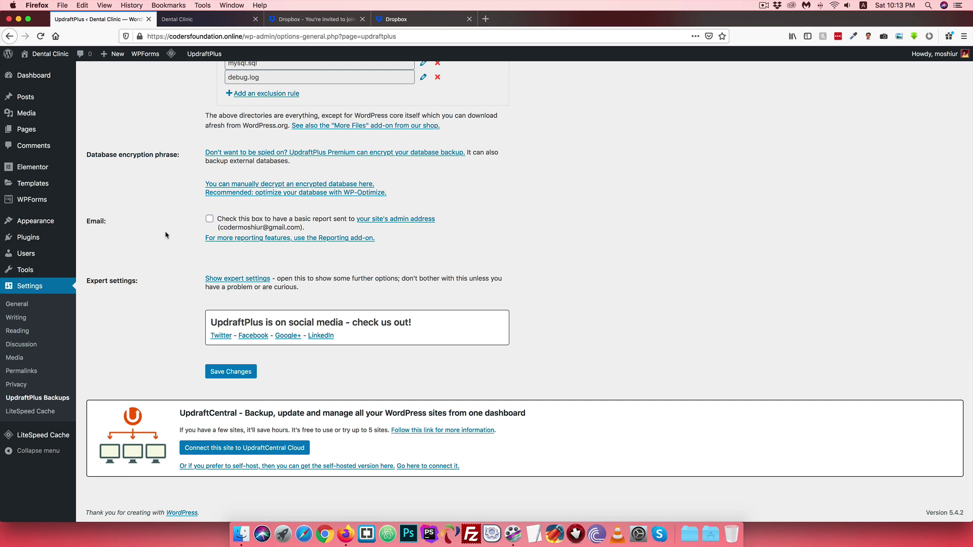
{"action": "scroll", "coordinate": [167, 235], "scroll_direction": "up", "scroll_amount": 1}
{"action": "scroll", "coordinate": [167, 235], "scroll_direction": "up", "scroll_amount": 10}
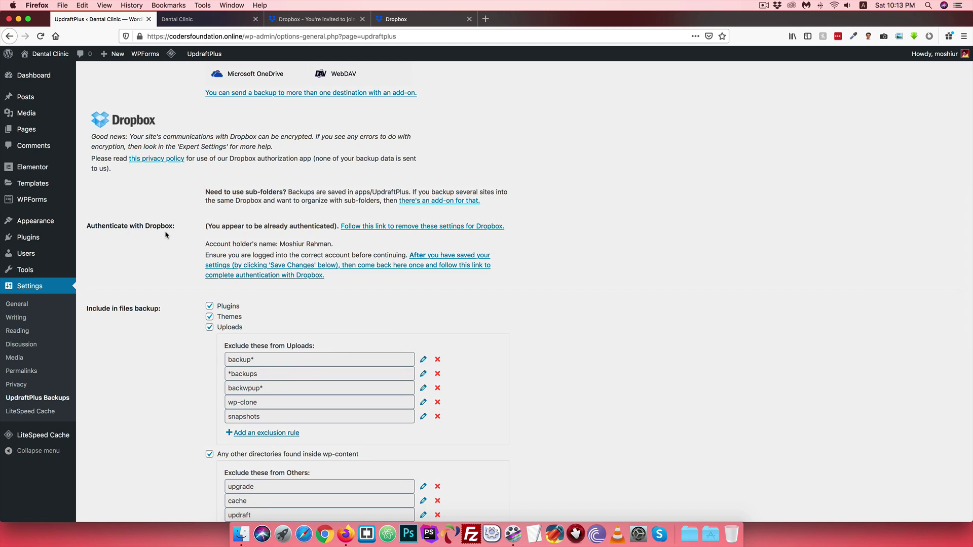
{"action": "scroll", "coordinate": [167, 235], "scroll_direction": "down", "scroll_amount": 10}
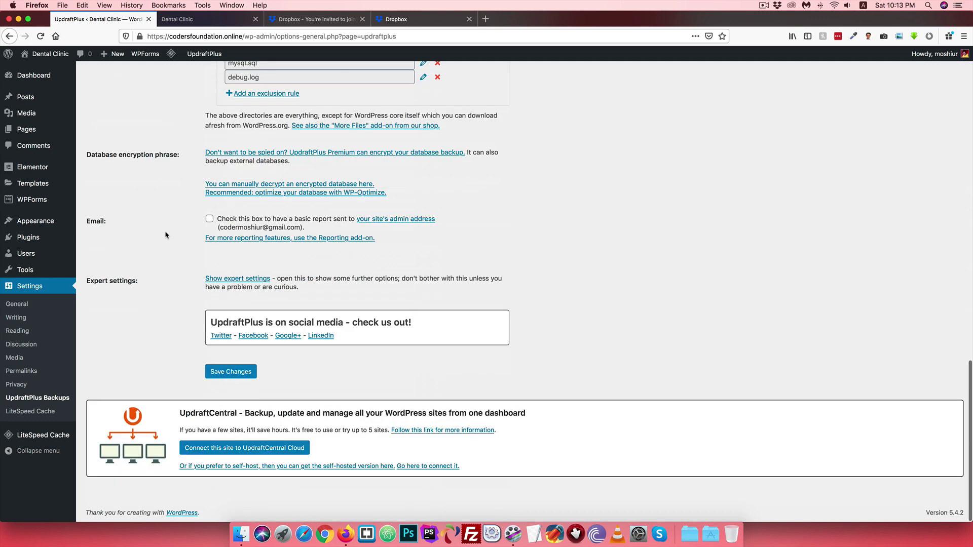
- Save the settings, allow UpdraftPlus access on Dropbox, and complete the setup
{"action": "left_click", "coordinate": [229, 374]}
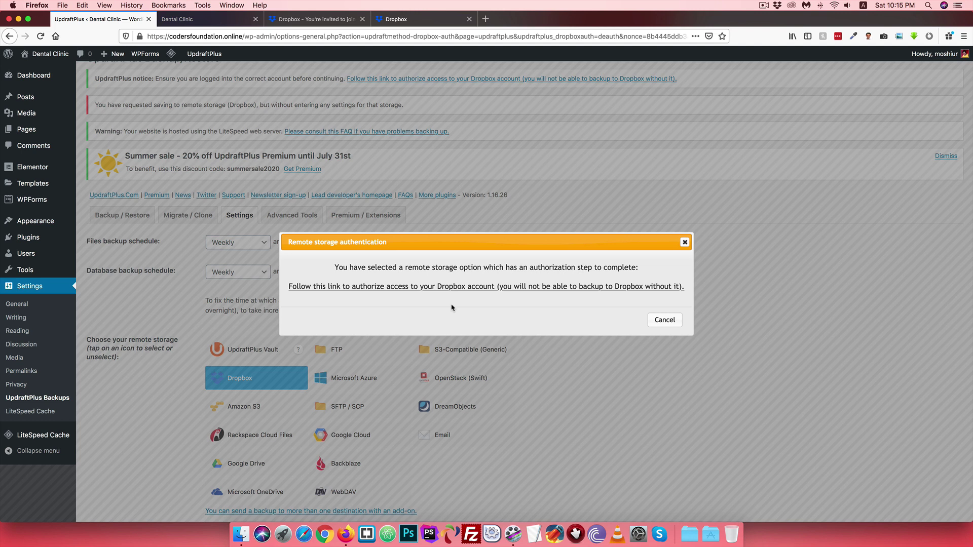
{"action": "left_click", "coordinate": [333, 288]}
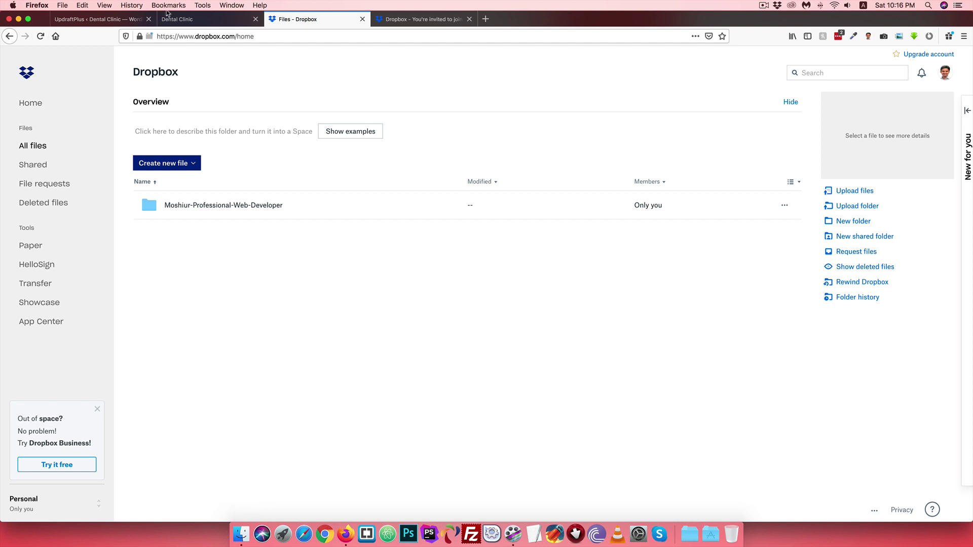
{"action": "left_click", "coordinate": [108, 22]}
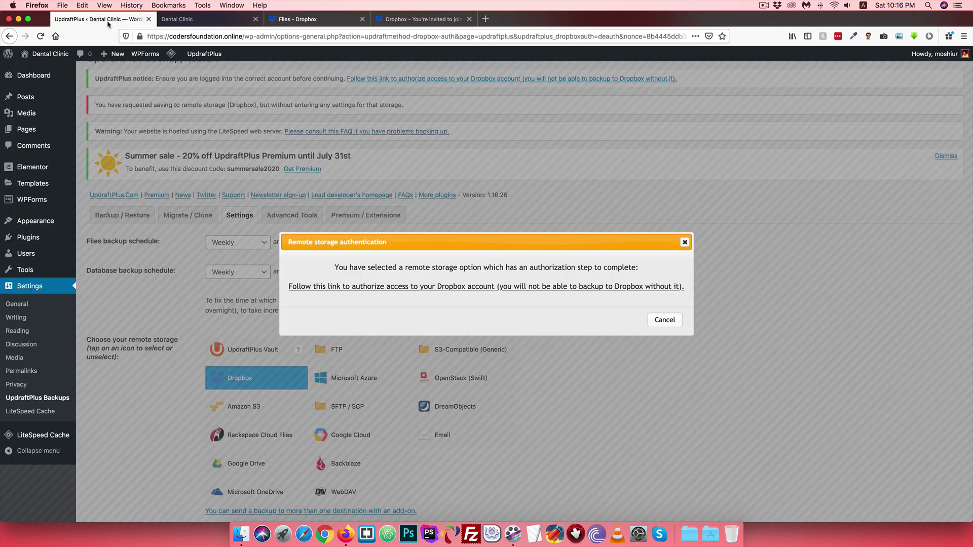
{"action": "left_click", "coordinate": [454, 287]}
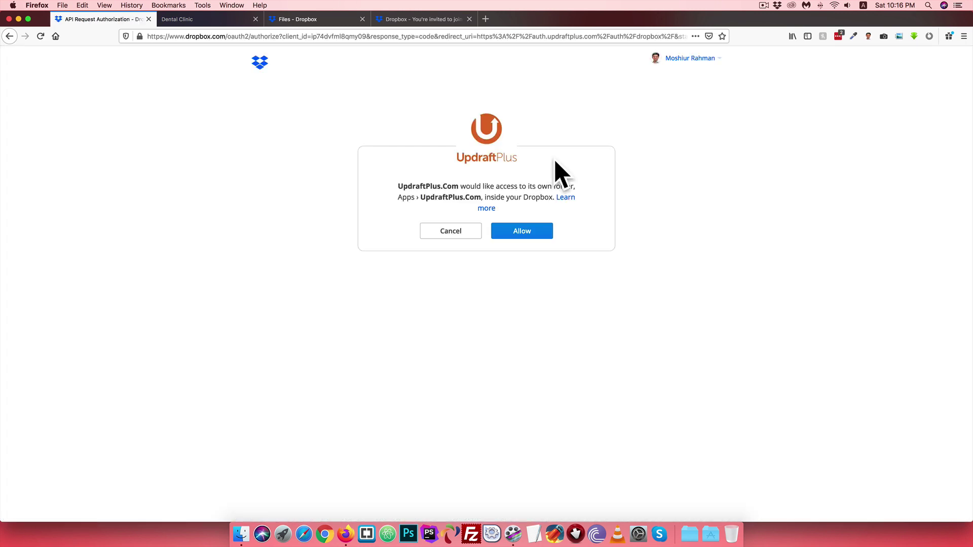
{"action": "left_click", "coordinate": [513, 232]}
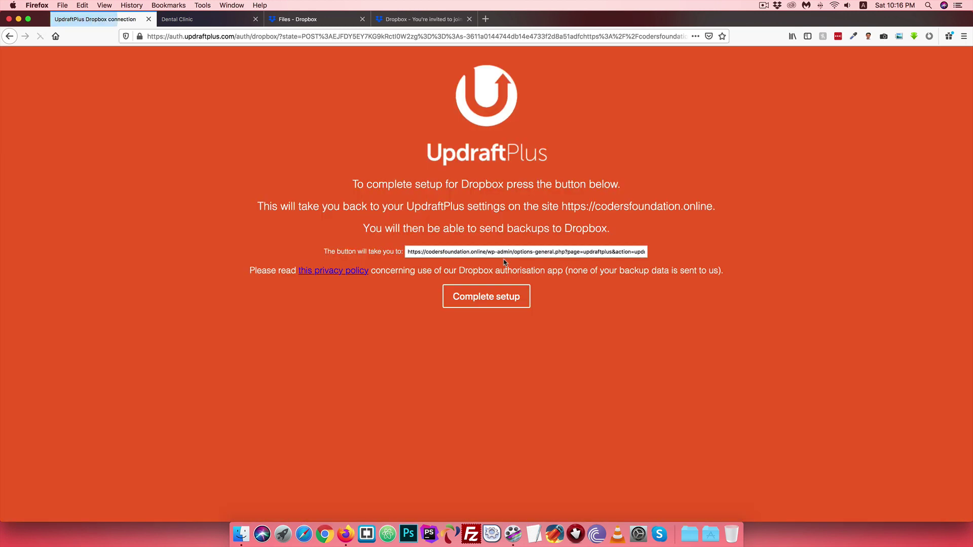
{"action": "left_click", "coordinate": [498, 298]}
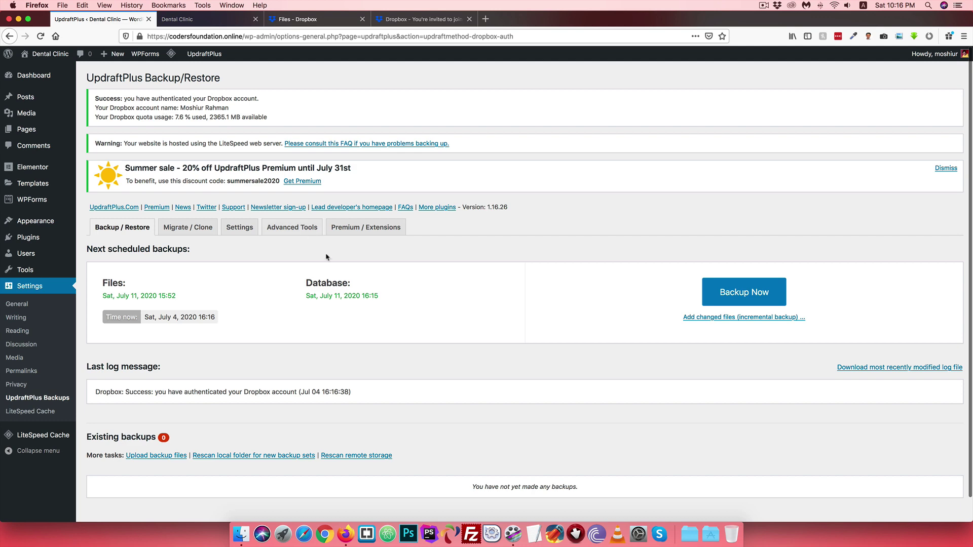
{"action": "scroll", "coordinate": [326, 260], "scroll_direction": "down", "scroll_amount": 1}
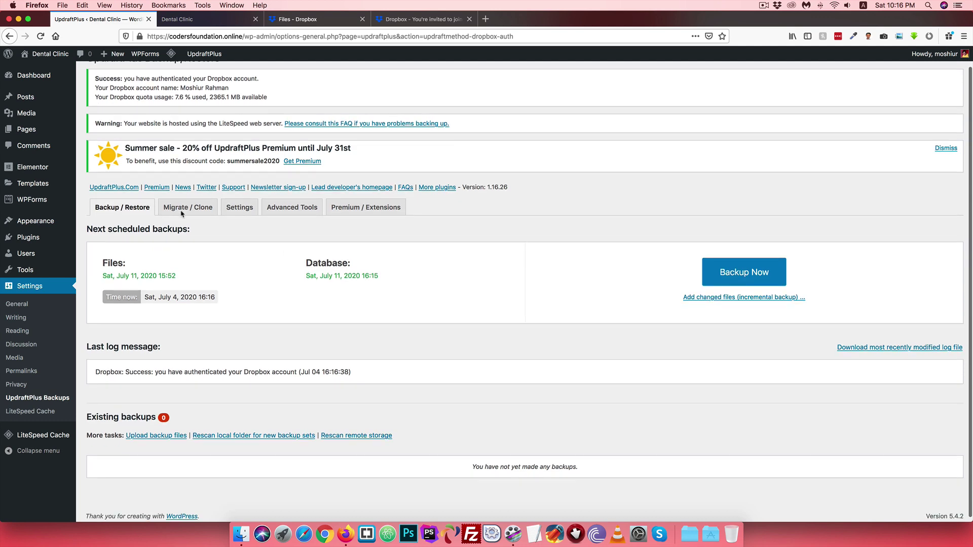
{"action": "left_click", "coordinate": [238, 211]}
{"action": "scroll", "coordinate": [238, 211], "scroll_direction": "down", "scroll_amount": 6}
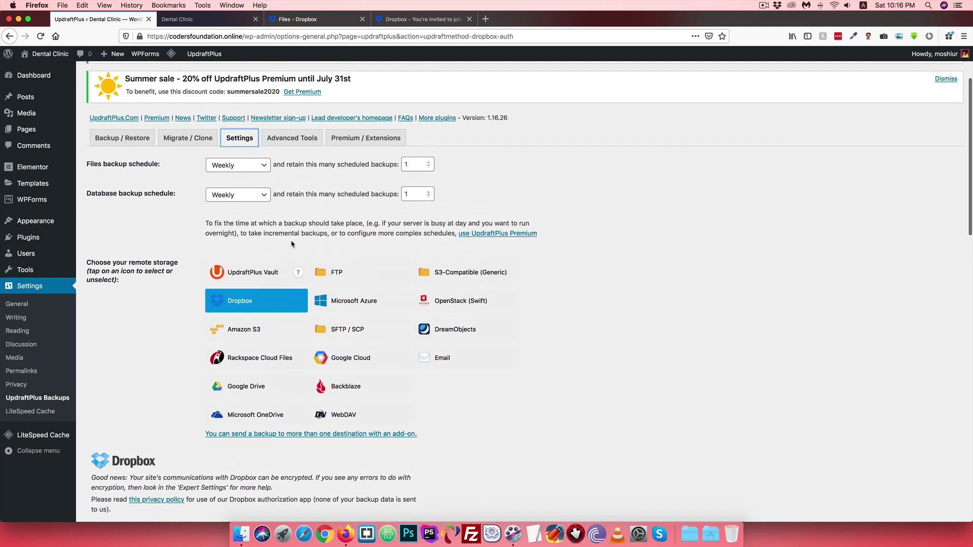
{"action": "scroll", "coordinate": [174, 304], "scroll_direction": "down", "scroll_amount": 5}
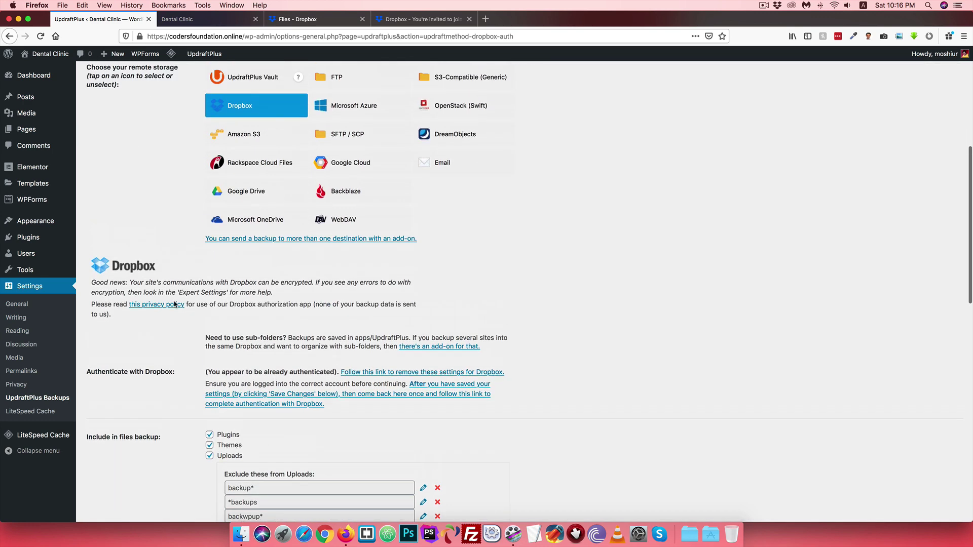
{"action": "scroll", "coordinate": [174, 303], "scroll_direction": "up", "scroll_amount": 7}
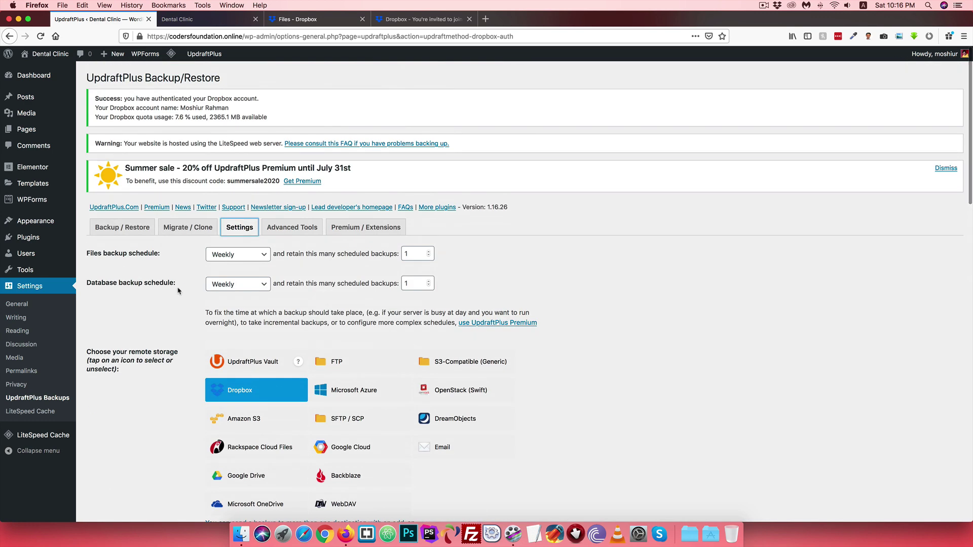
{"action": "left_click", "coordinate": [122, 227]}
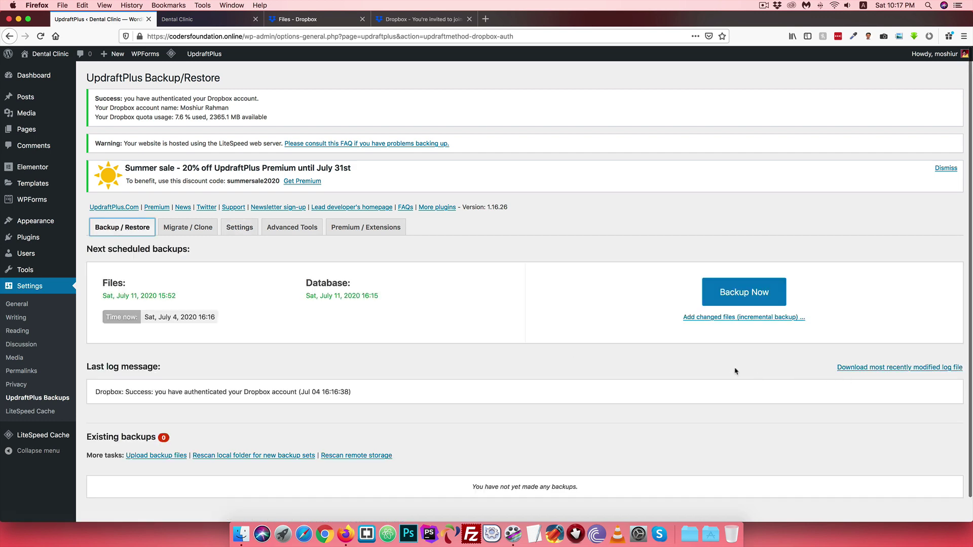
{"action": "left_click", "coordinate": [613, 261]}
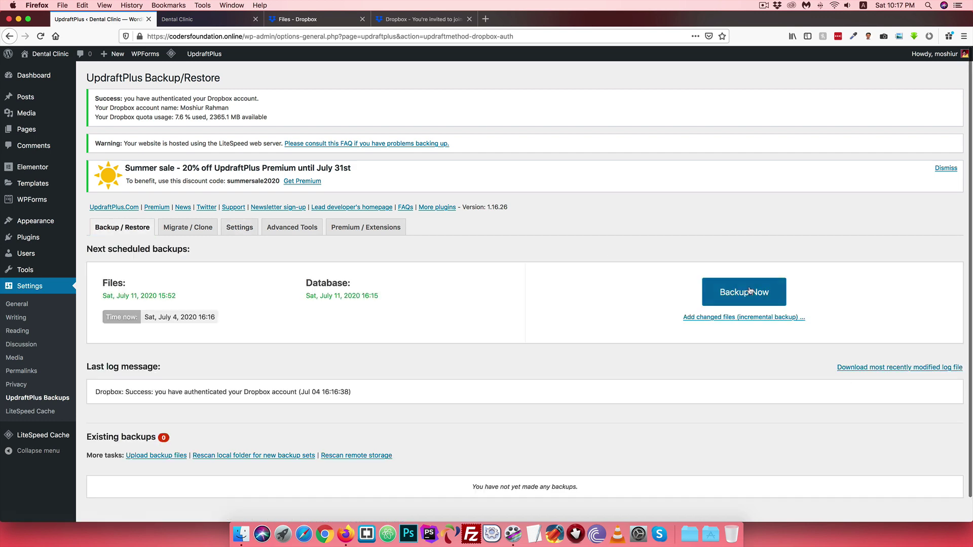
- Check the Dropbox Apps > UpdraftPlus.Com folder, then start a database-and-files backup to Dropbox
{"action": "left_click", "coordinate": [749, 291]}
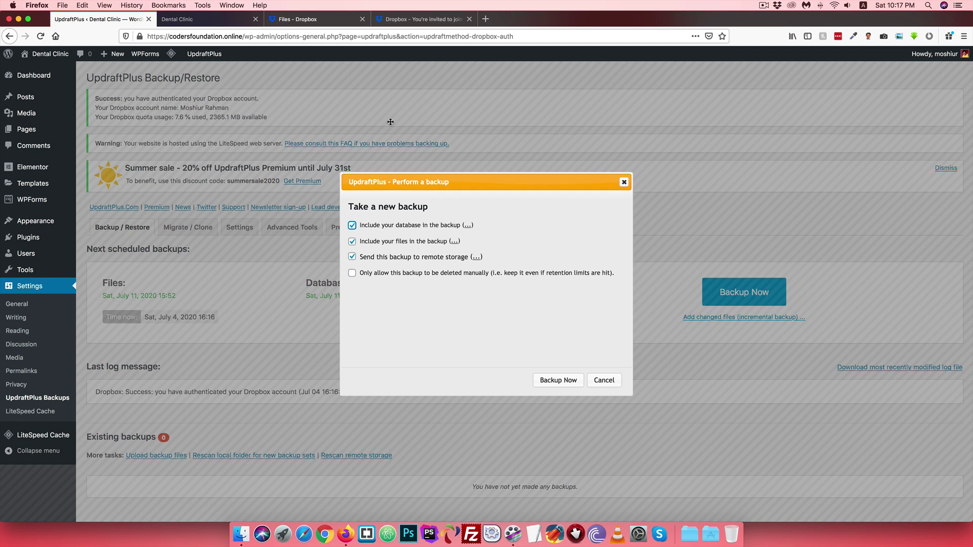
{"action": "left_click", "coordinate": [302, 19]}
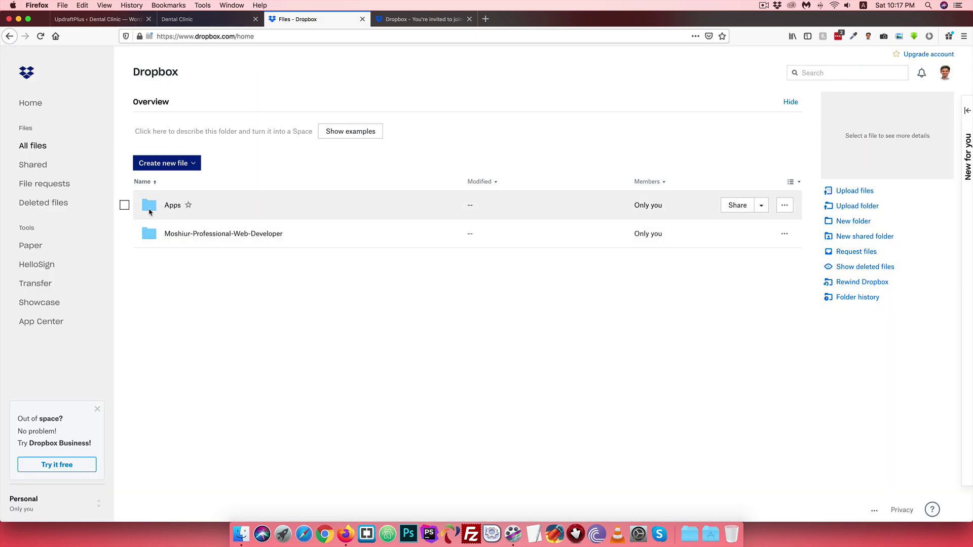
{"action": "left_click", "coordinate": [150, 206]}
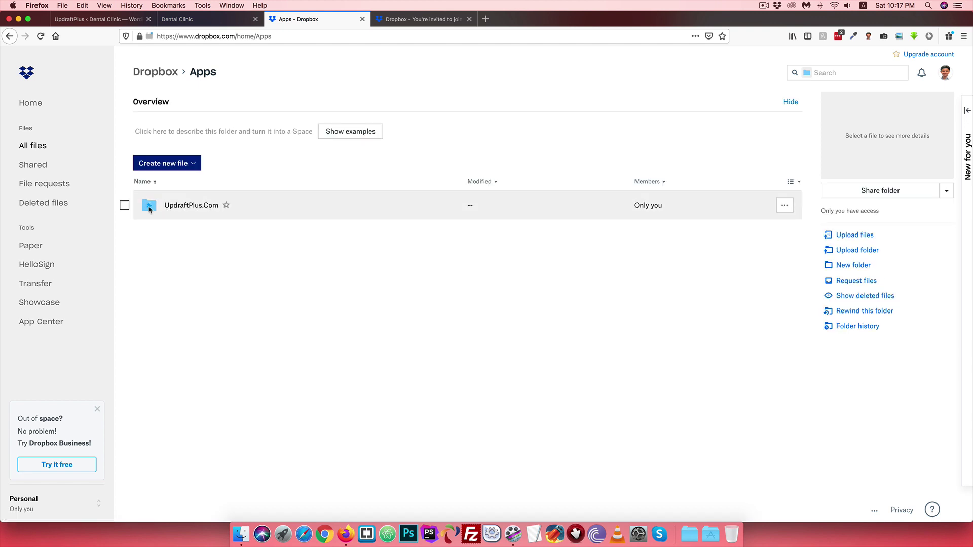
{"action": "left_click", "coordinate": [150, 208]}
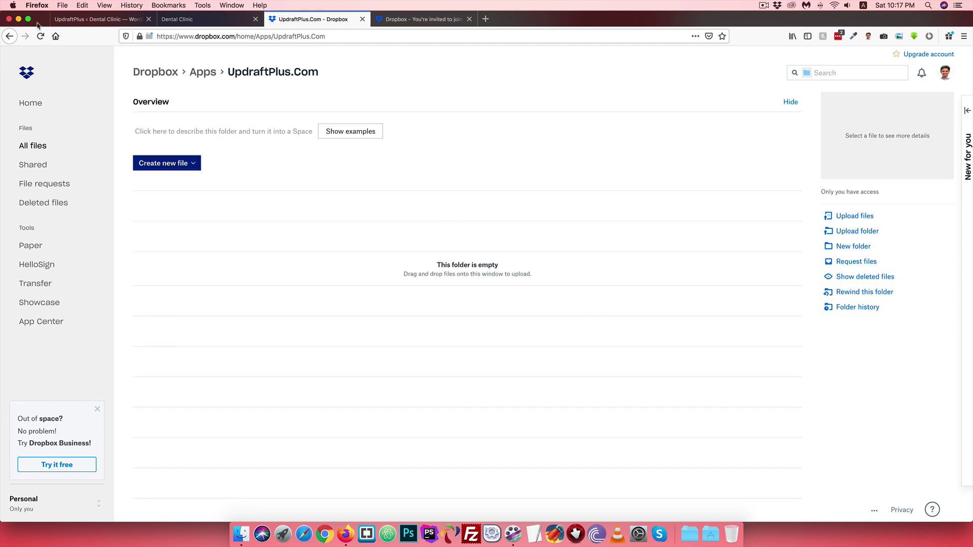
{"action": "left_click", "coordinate": [52, 21]}
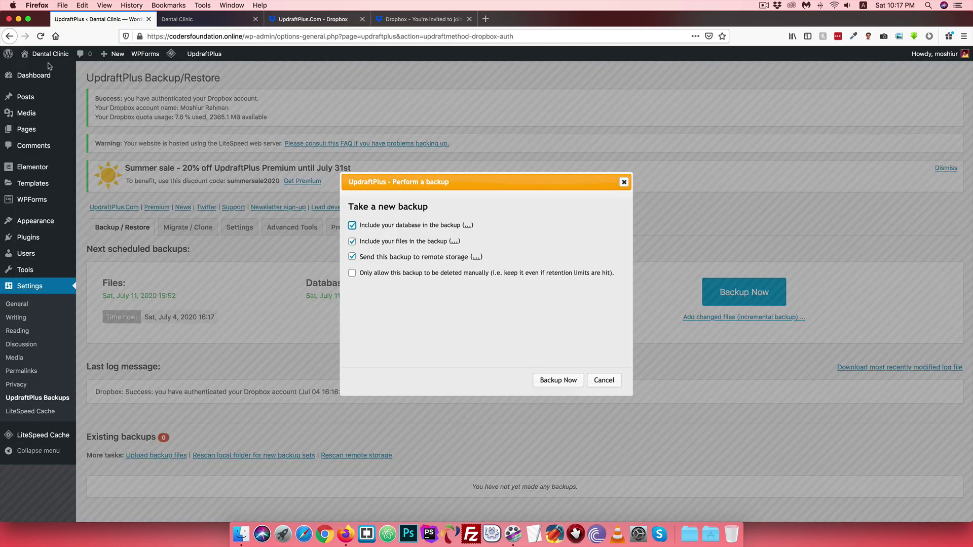
{"action": "left_click", "coordinate": [548, 384]}
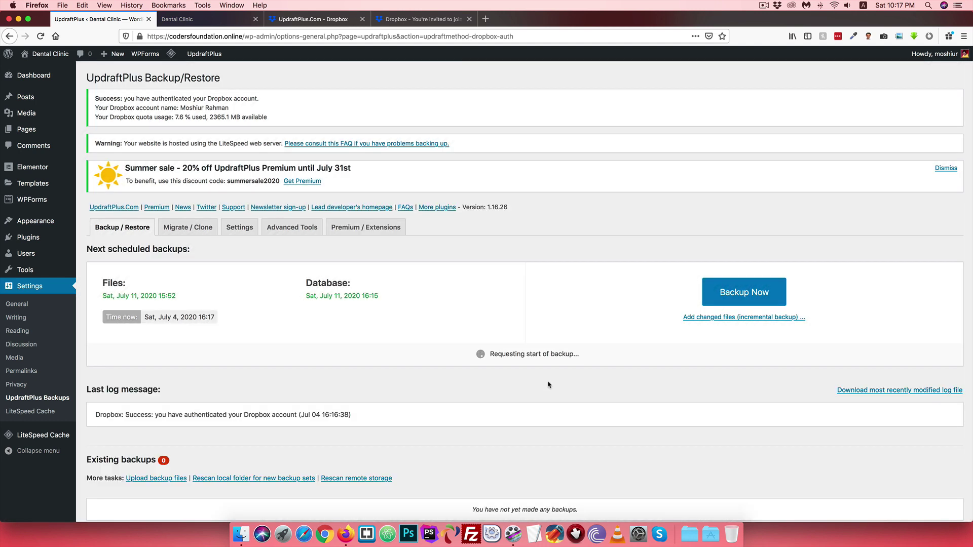
- Dismiss the backup-finished notice and review the Jul 04, 2020 16:17 backup stored in Dropbox
{"action": "left_click", "coordinate": [303, 19]}
{"action": "left_click", "coordinate": [70, 20]}
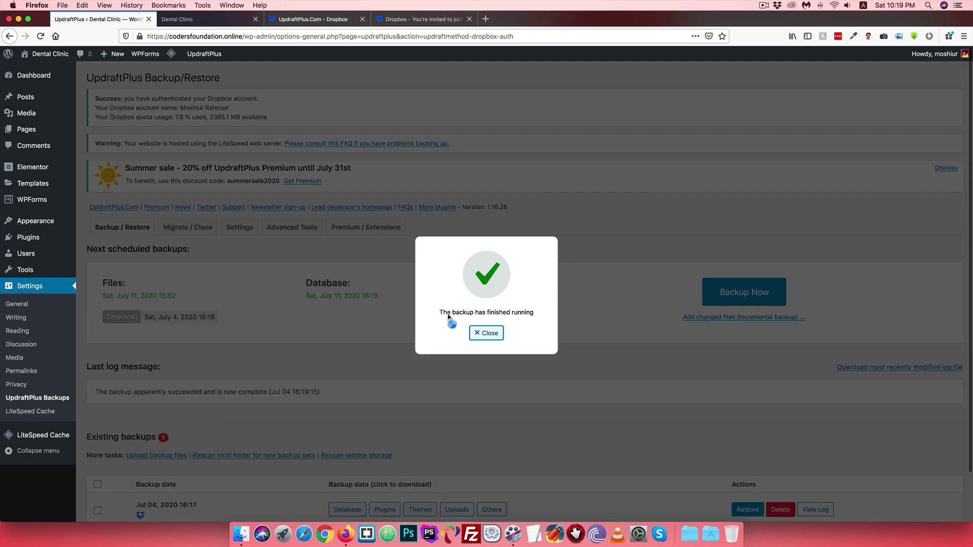
{"action": "left_click", "coordinate": [484, 332]}
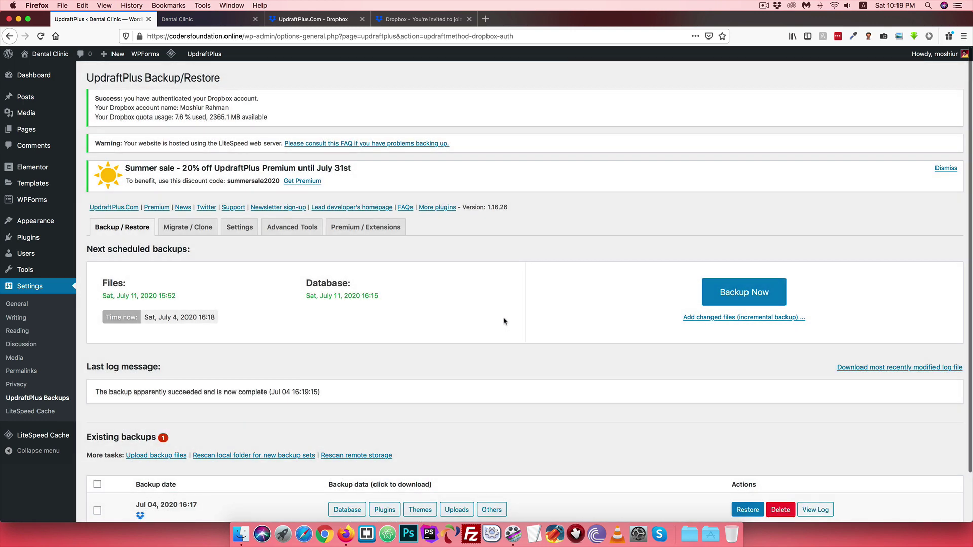
{"action": "scroll", "coordinate": [504, 321], "scroll_direction": "down", "scroll_amount": 2}
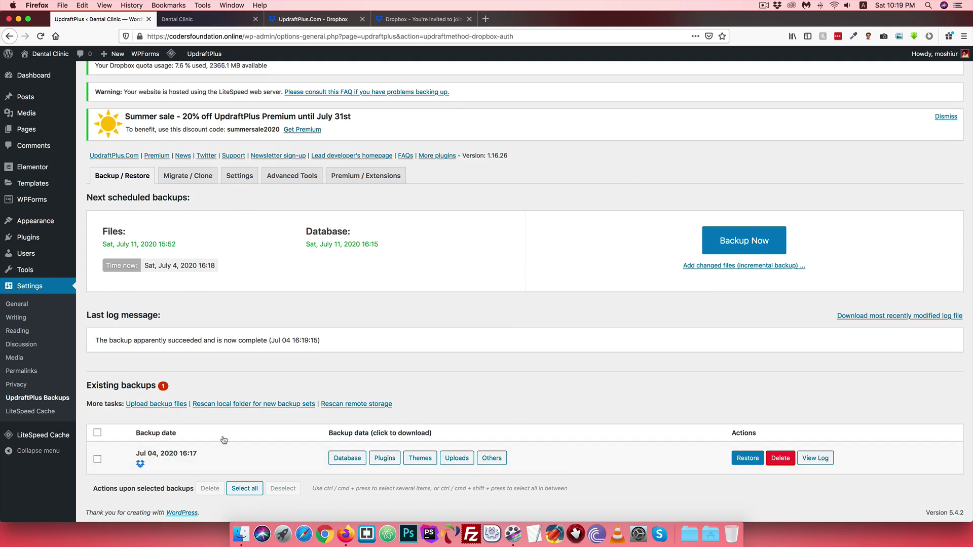
{"action": "scroll", "coordinate": [375, 243], "scroll_direction": "up", "scroll_amount": 2}
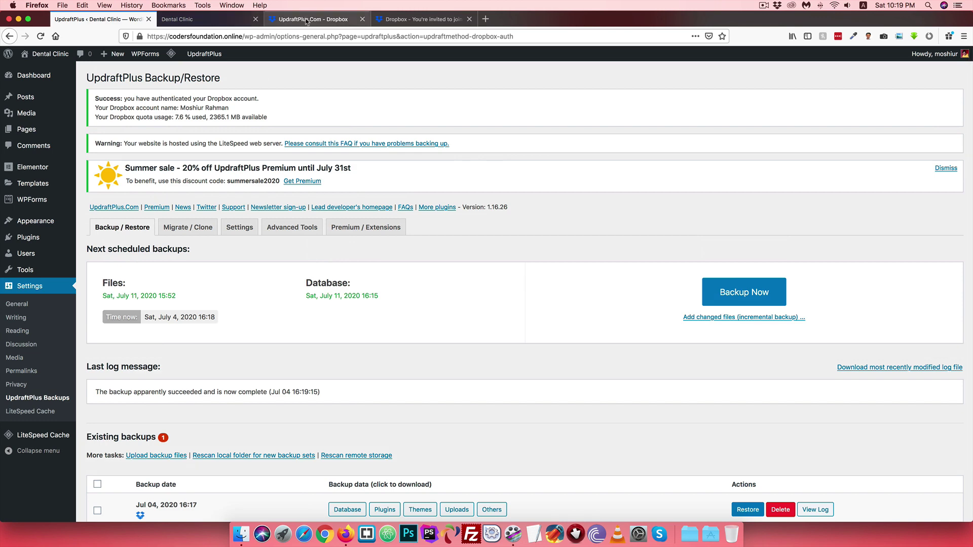
{"action": "left_click", "coordinate": [309, 19]}
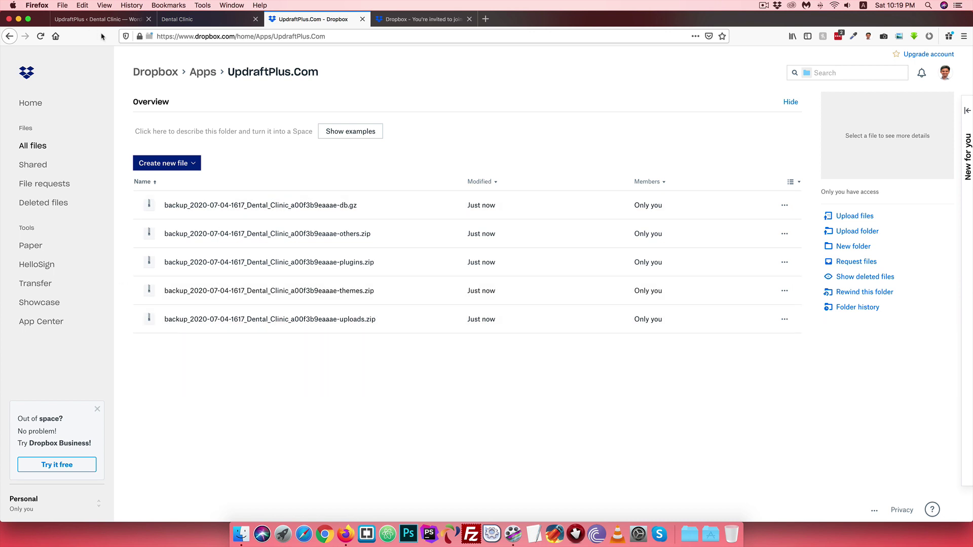
{"action": "left_click", "coordinate": [97, 19]}
{"action": "scroll", "coordinate": [440, 293], "scroll_direction": "down", "scroll_amount": 2}
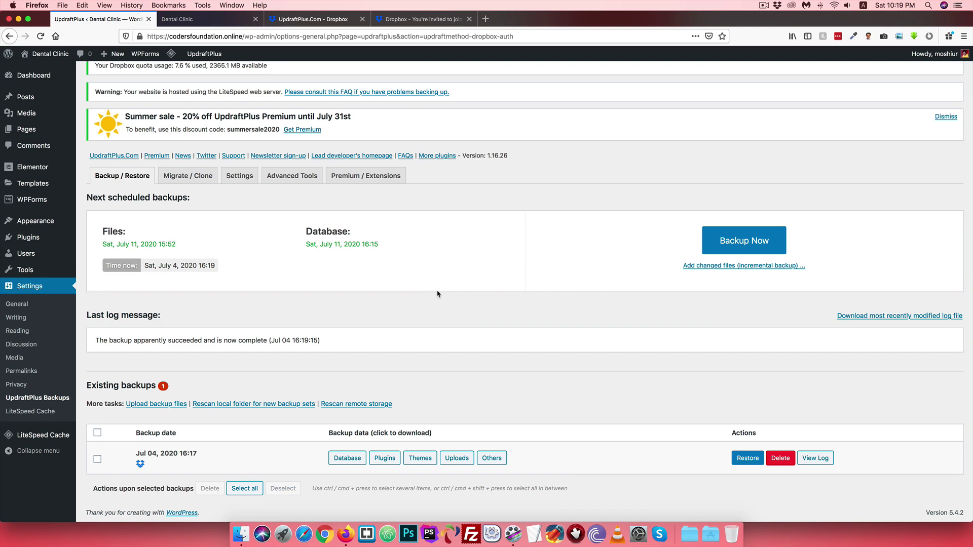
- Deactivate the Elementor plugin, giving 'Other' as the feedback reason
{"action": "left_click", "coordinate": [2, 282]}
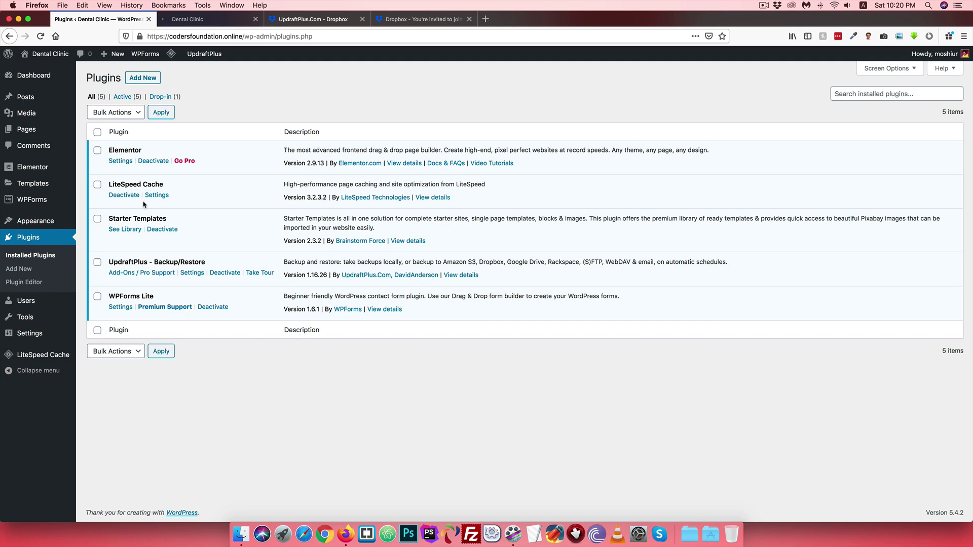
{"action": "left_click", "coordinate": [151, 161]}
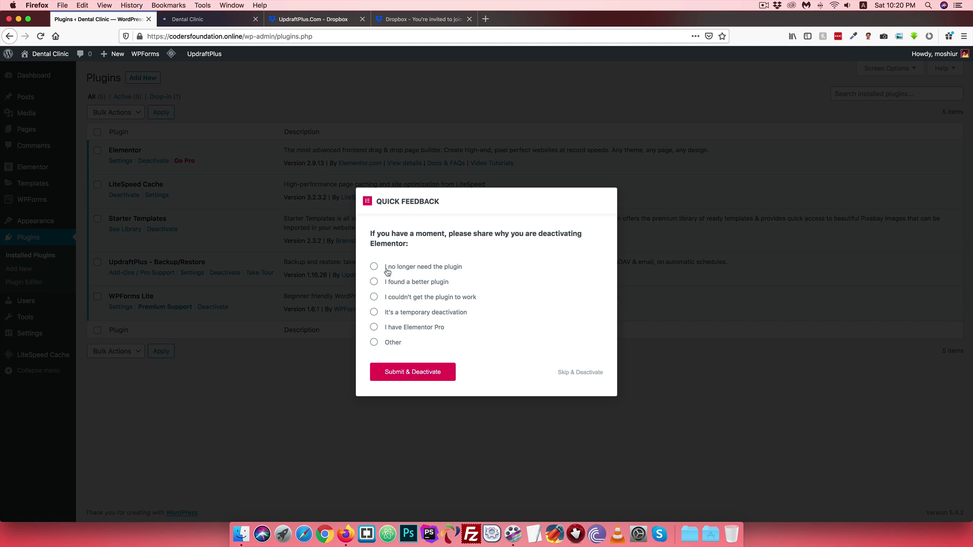
{"action": "left_click", "coordinate": [398, 346]}
{"action": "left_click", "coordinate": [421, 395]}
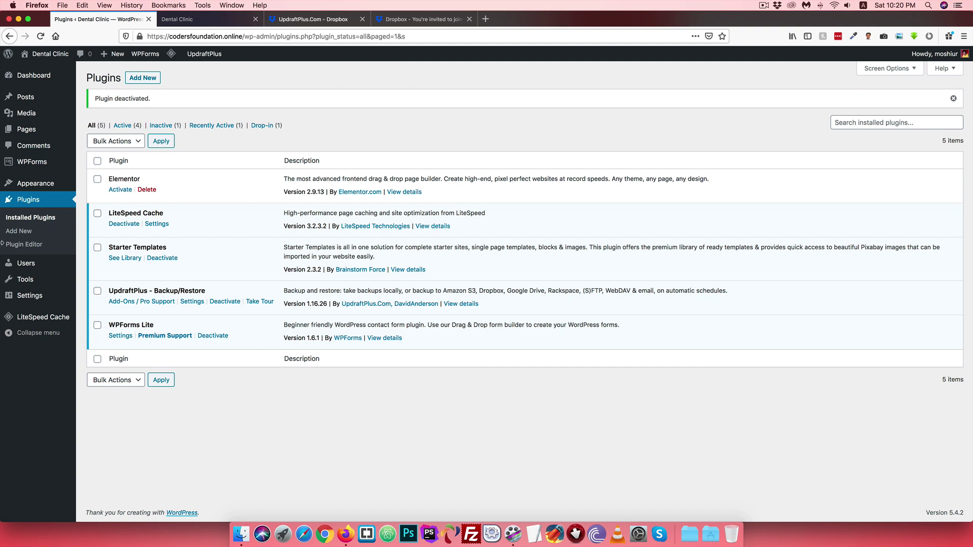
- Delete Elementor and its data, then reload the Dental Clinic front page to see it emptied
{"action": "left_click", "coordinate": [147, 191]}
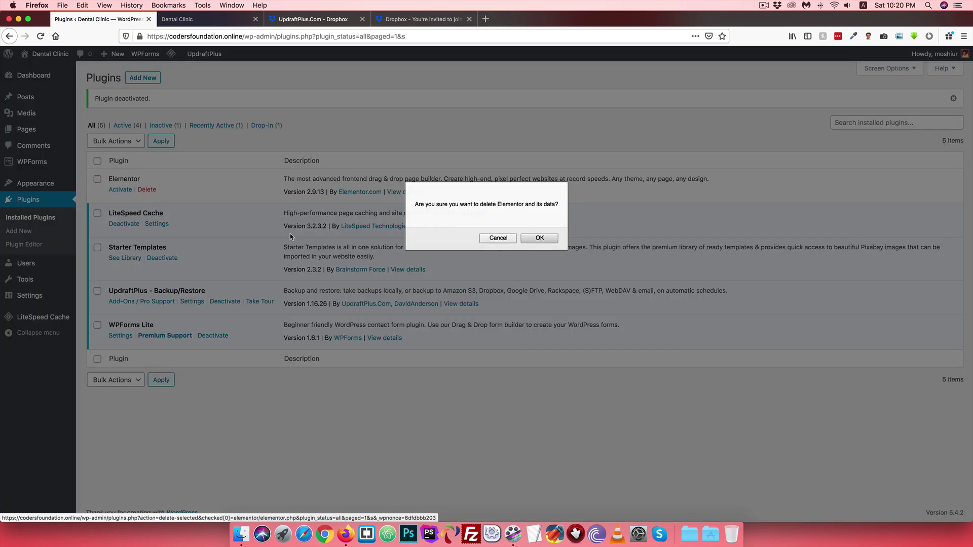
{"action": "left_click", "coordinate": [539, 238]}
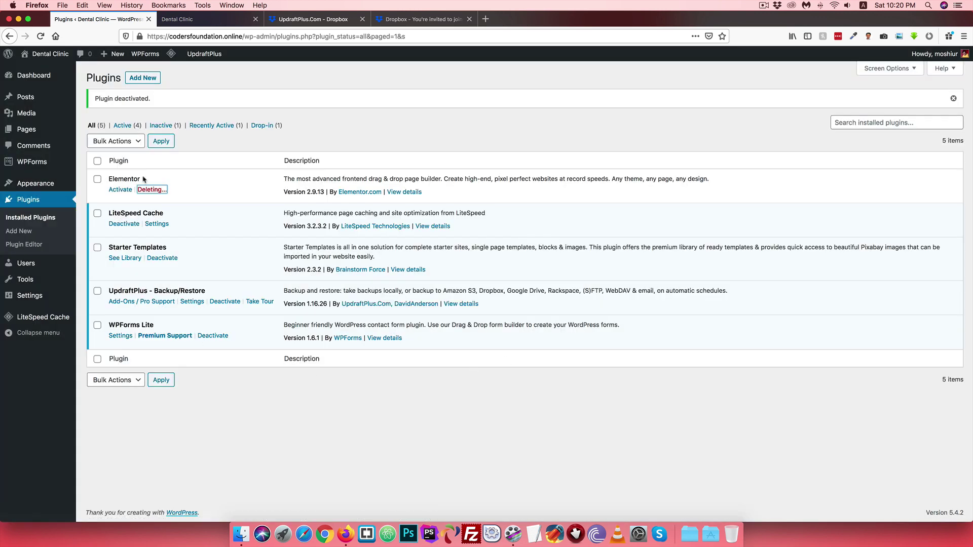
{"action": "left_click", "coordinate": [182, 19]}
{"action": "left_click", "coordinate": [195, 36]}
{"action": "key", "text": "Return"}
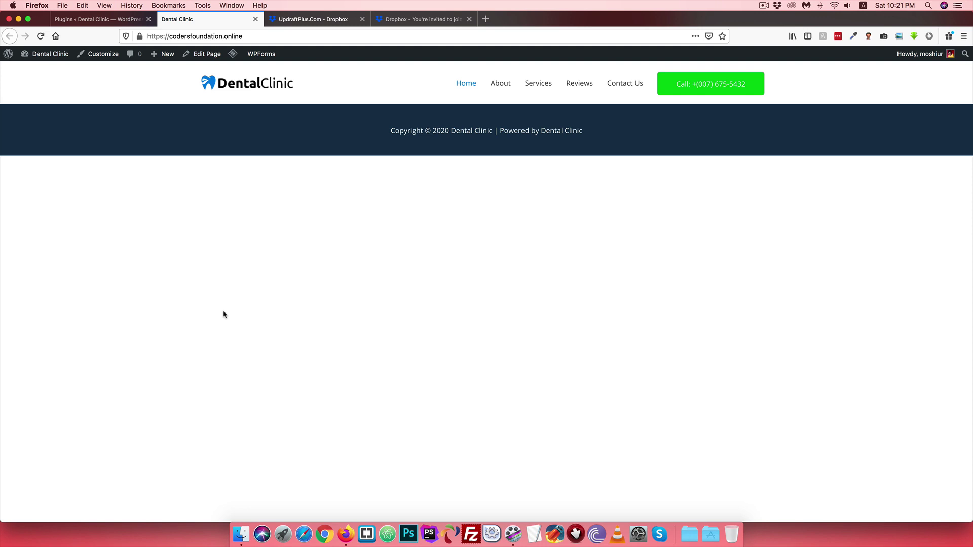
- Trash the Home page and permanently delete it from the Trash
{"action": "left_click", "coordinate": [97, 19]}
{"action": "mouse_move", "coordinate": [27, 131]}
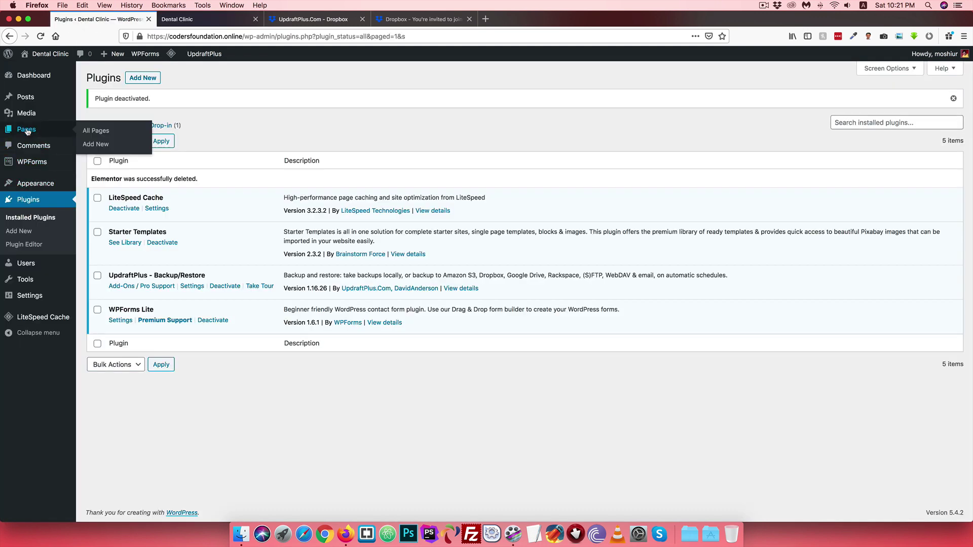
{"action": "left_click", "coordinate": [29, 184]}
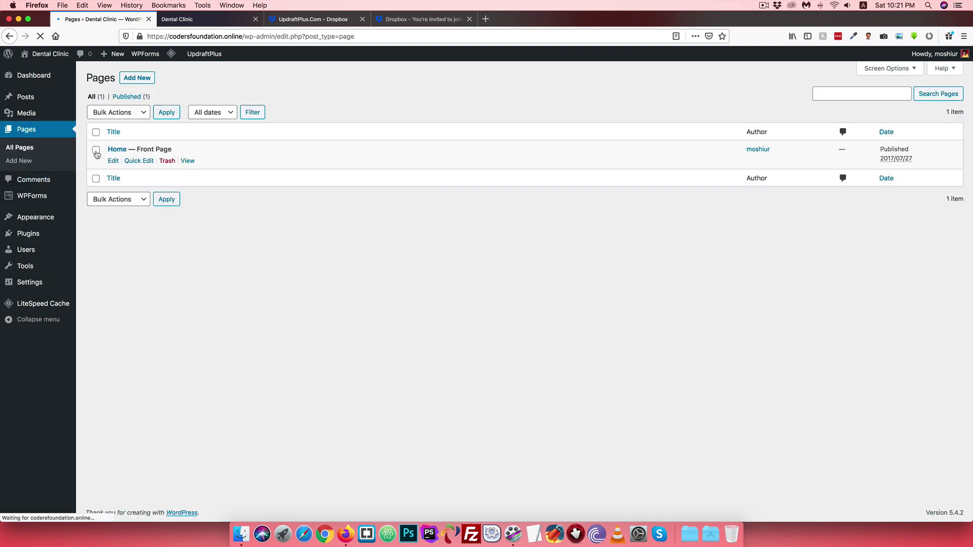
{"action": "left_click", "coordinate": [142, 168]}
{"action": "left_click", "coordinate": [168, 160]}
{"action": "mouse_move", "coordinate": [58, 204]}
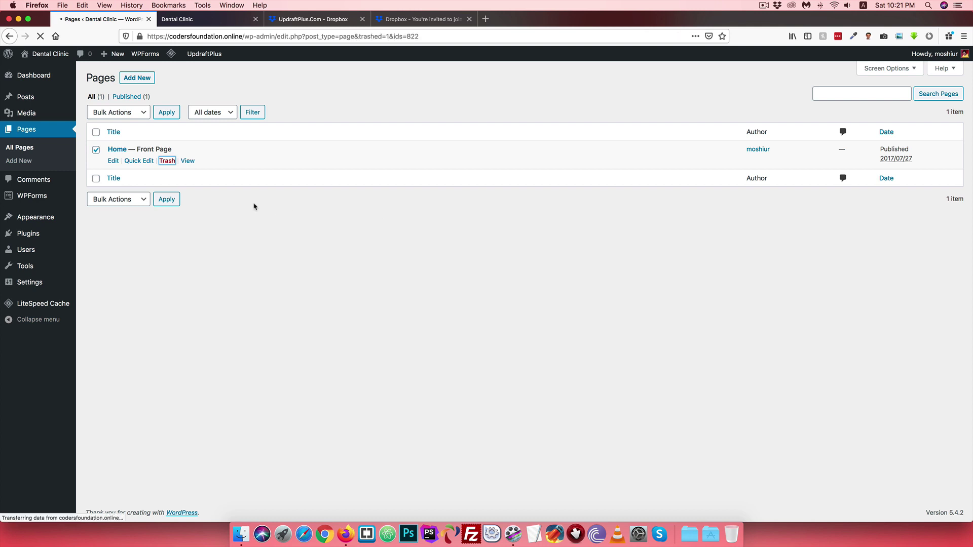
{"action": "left_click", "coordinate": [122, 127]}
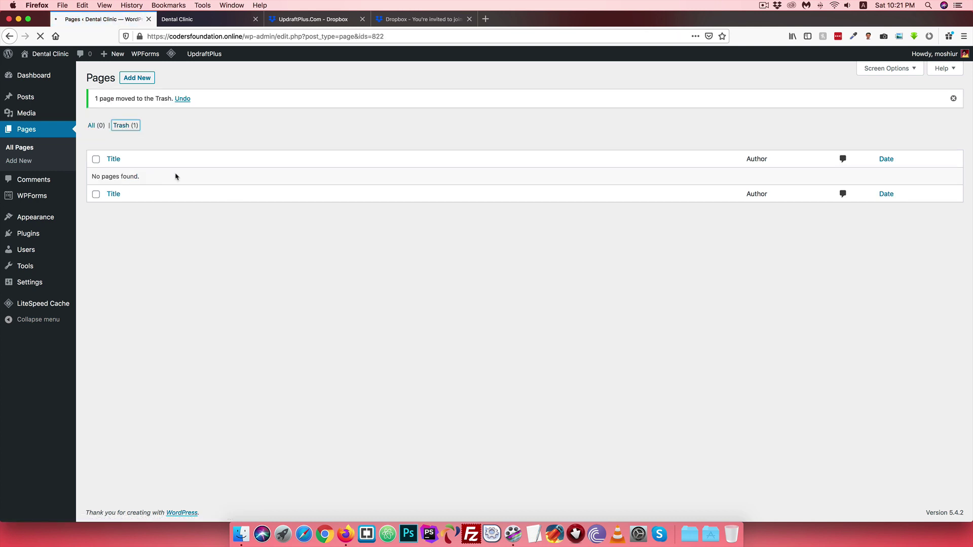
{"action": "left_click", "coordinate": [163, 160]}
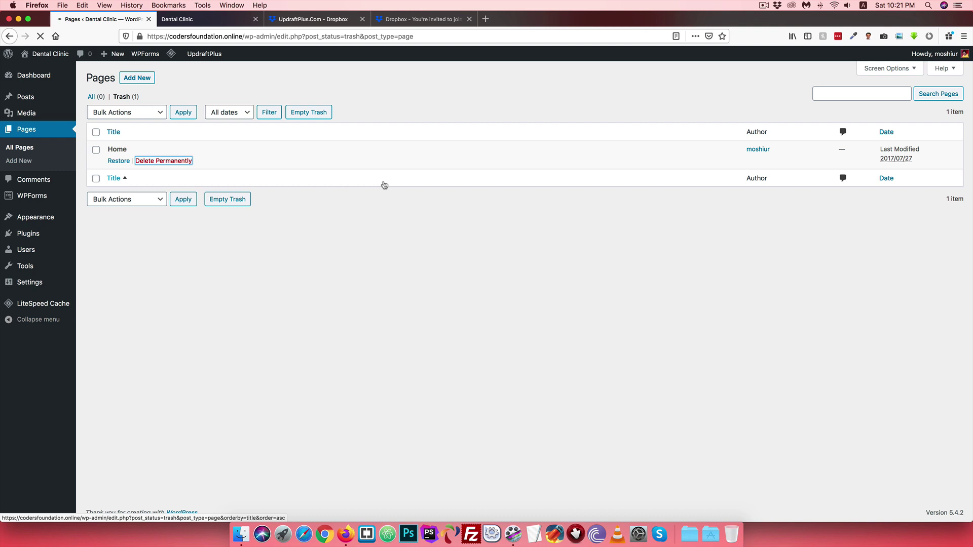
- Reload the Dental Clinic front page to check the missing Home page
{"action": "left_click", "coordinate": [205, 19]}
{"action": "left_click", "coordinate": [210, 36]}
{"action": "key", "text": "Return"}
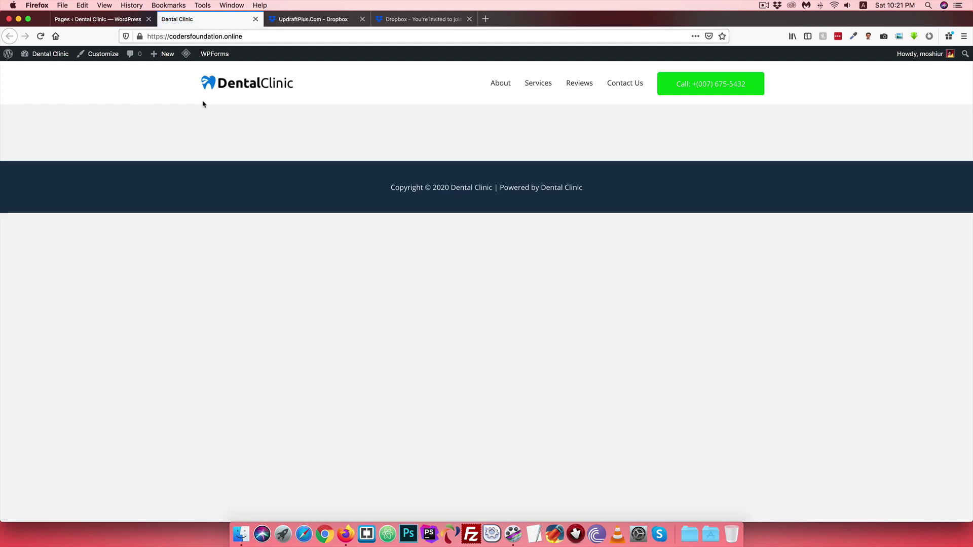
- Go to Settings > UpdraftPlus Backups
{"action": "left_click", "coordinate": [91, 20]}
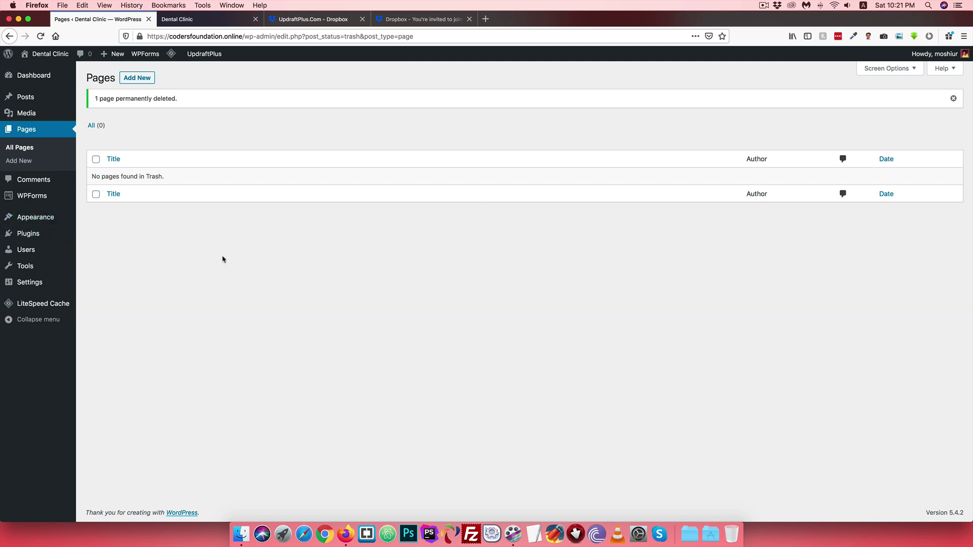
{"action": "mouse_move", "coordinate": [28, 281]}
{"action": "left_click", "coordinate": [117, 380]}
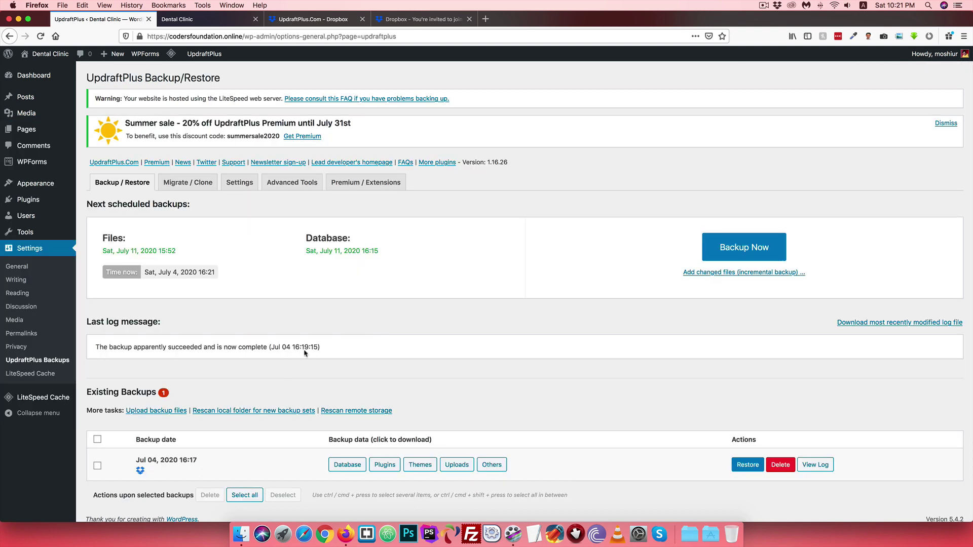
- Restore the Jul 04, 2020 16:17 backup's plugins, themes, uploads, others and database
{"action": "scroll", "coordinate": [305, 352], "scroll_direction": "down", "scroll_amount": 1}
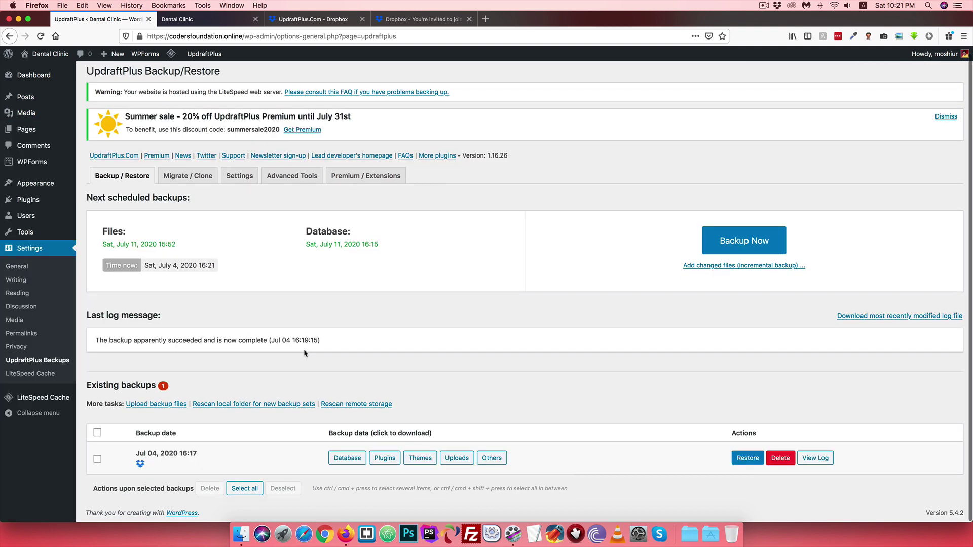
{"action": "left_click", "coordinate": [746, 462]}
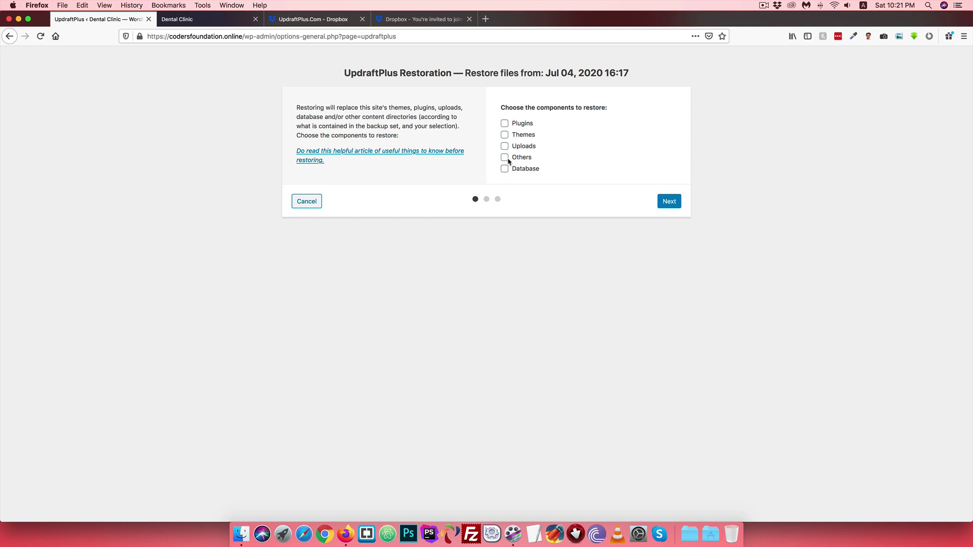
{"action": "left_click", "coordinate": [504, 123]}
{"action": "left_click", "coordinate": [504, 134]}
{"action": "left_click", "coordinate": [504, 146]}
{"action": "left_click", "coordinate": [504, 157]}
{"action": "left_click", "coordinate": [504, 169]}
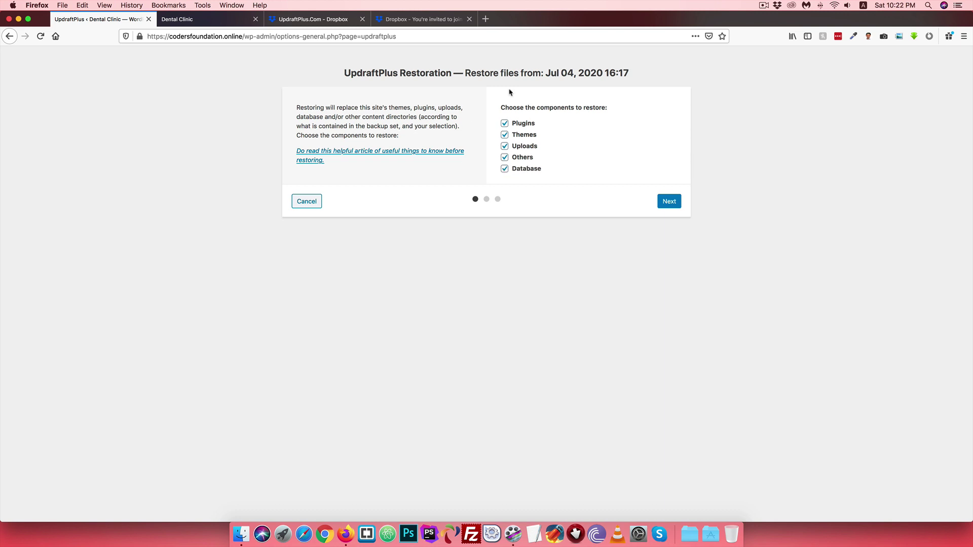
{"action": "left_click", "coordinate": [669, 201]}
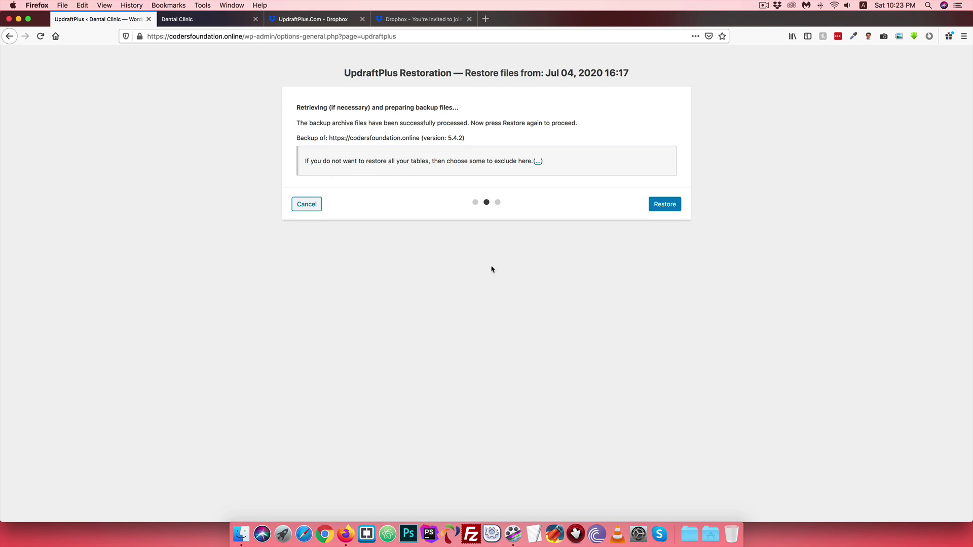
{"action": "left_click", "coordinate": [662, 206]}
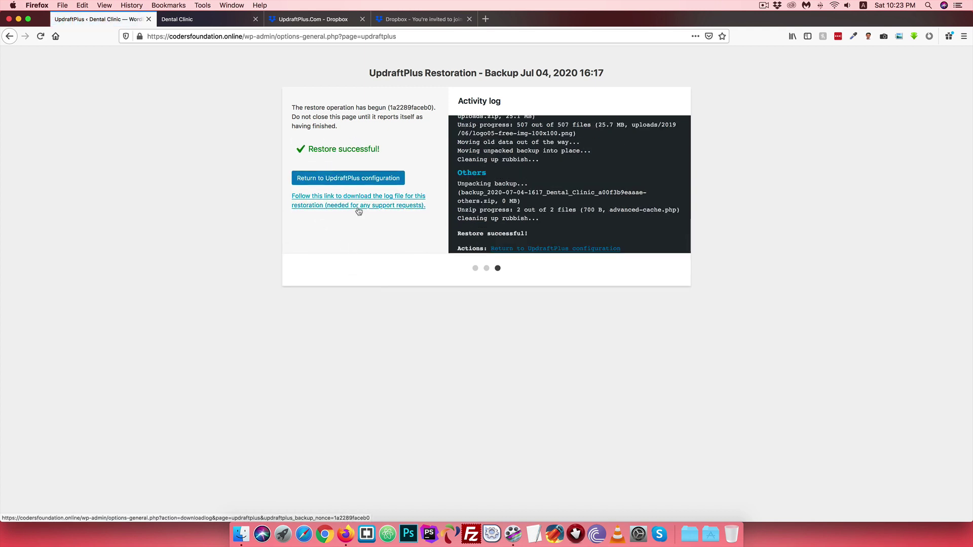
- Reload the Dental Clinic homepage to confirm its content is back, then return to UpdraftPlus
{"action": "left_click", "coordinate": [356, 182]}
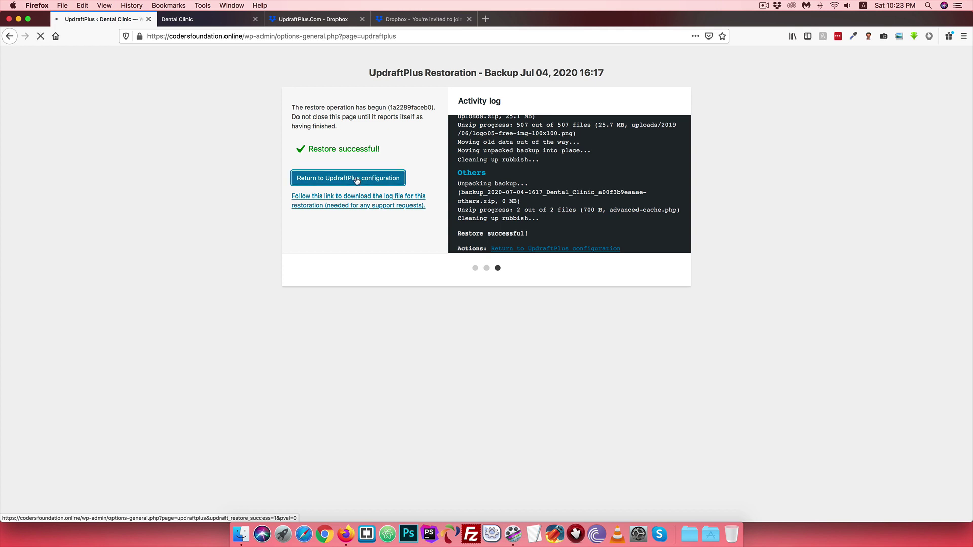
{"action": "left_click", "coordinate": [189, 19]}
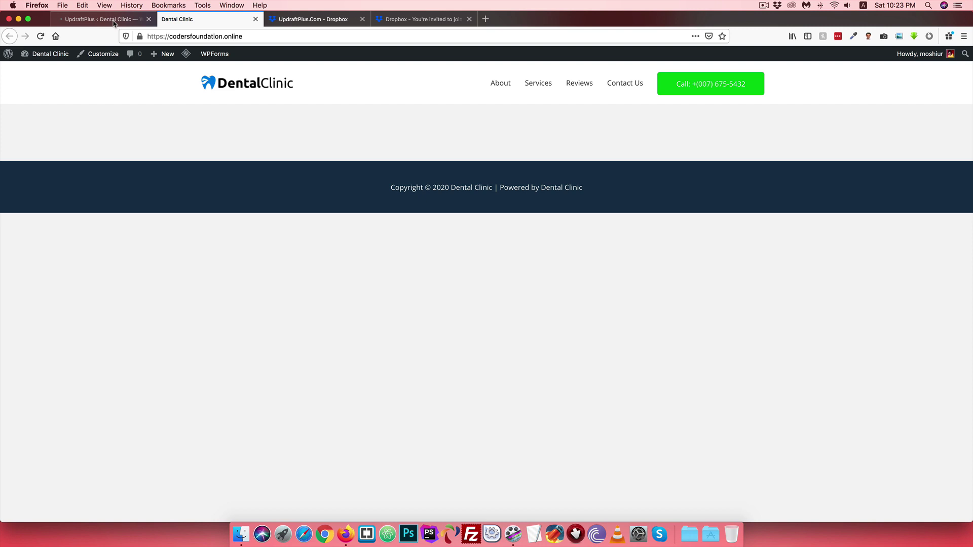
{"action": "key", "text": "ctrl+shift+Tab"}
{"action": "left_click", "coordinate": [185, 21]}
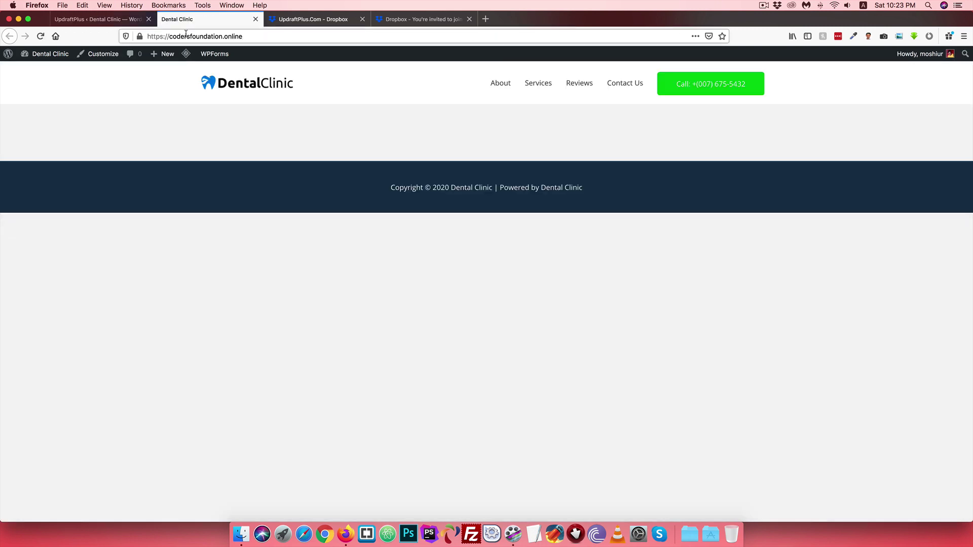
{"action": "left_click", "coordinate": [186, 35]}
{"action": "key", "text": "Return"}
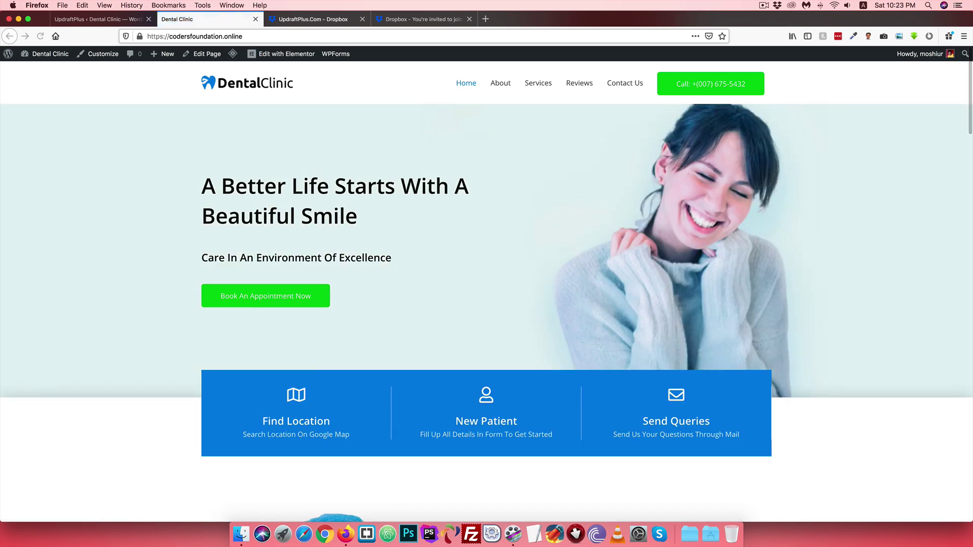
{"action": "scroll", "coordinate": [160, 185], "scroll_direction": "down", "scroll_amount": 15}
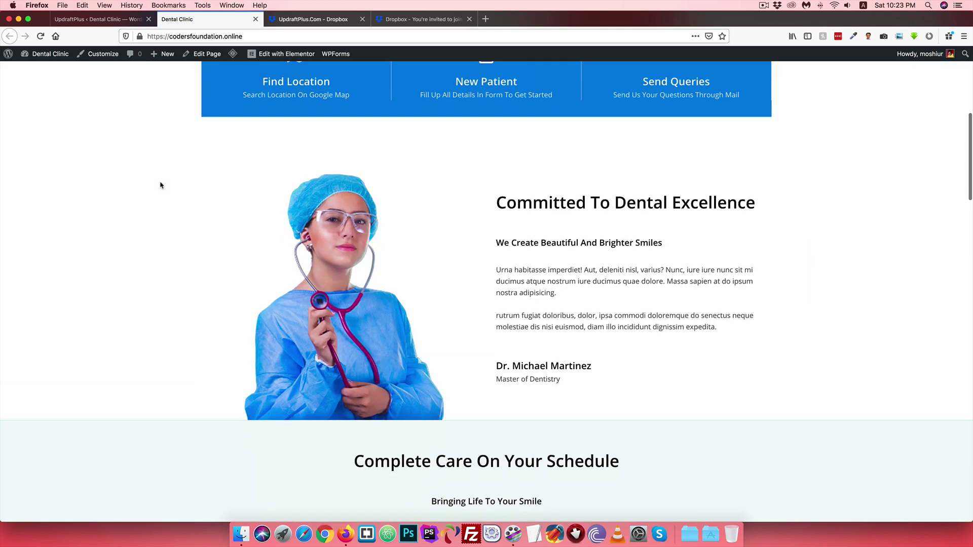
{"action": "scroll", "coordinate": [160, 185], "scroll_direction": "up", "scroll_amount": 15}
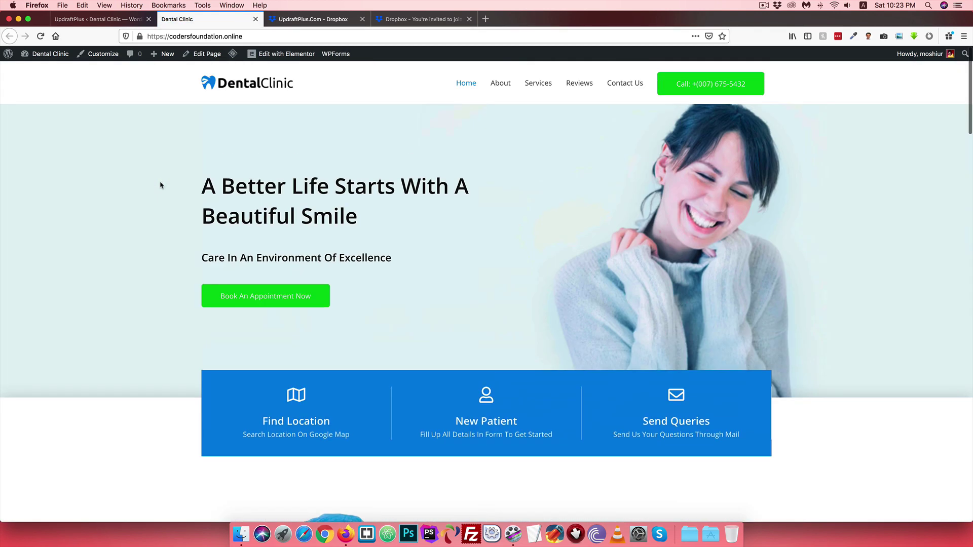
{"action": "left_click", "coordinate": [74, 23]}
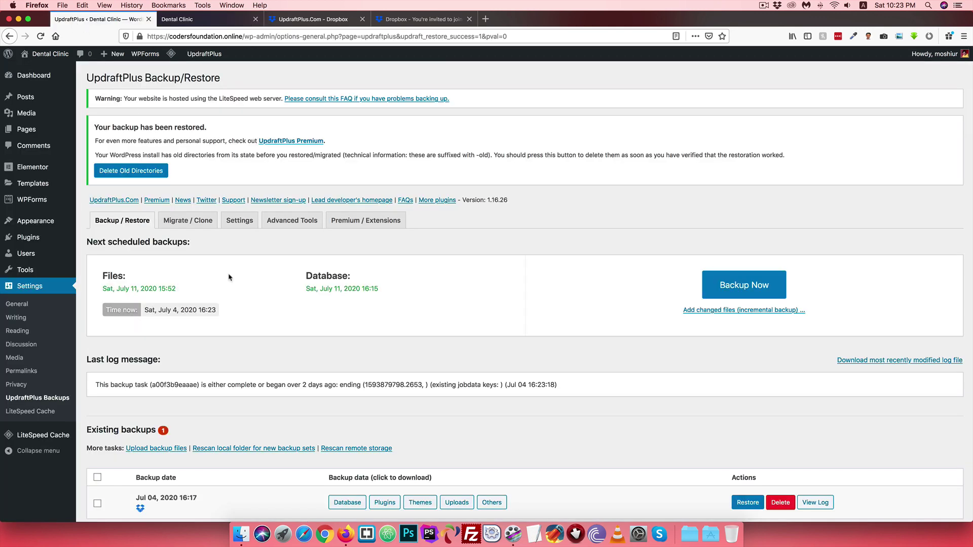